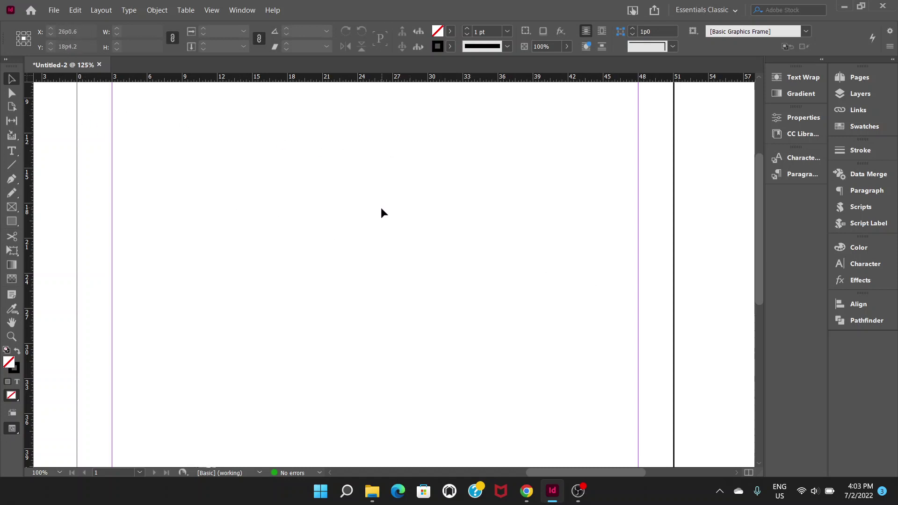
{"action": "mouse_move", "coordinate": [760, 183]}
{"action": "left_mouse_down"}
{"action": "mouse_move", "coordinate": [761, 122]}
{"action": "mouse_move", "coordinate": [762, 142]}
{"action": "left_mouse_up"}
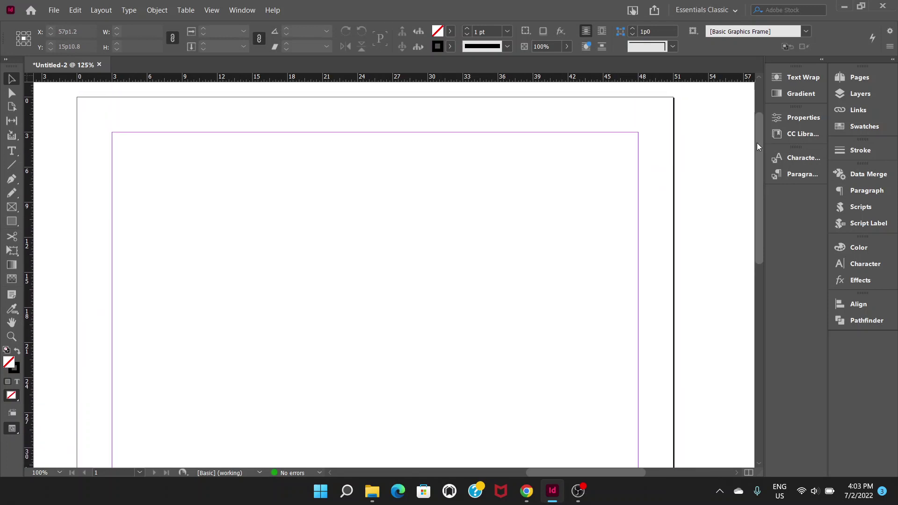
{"action": "left_click_drag", "start_coordinate": [758, 142], "coordinate": [763, 139]}
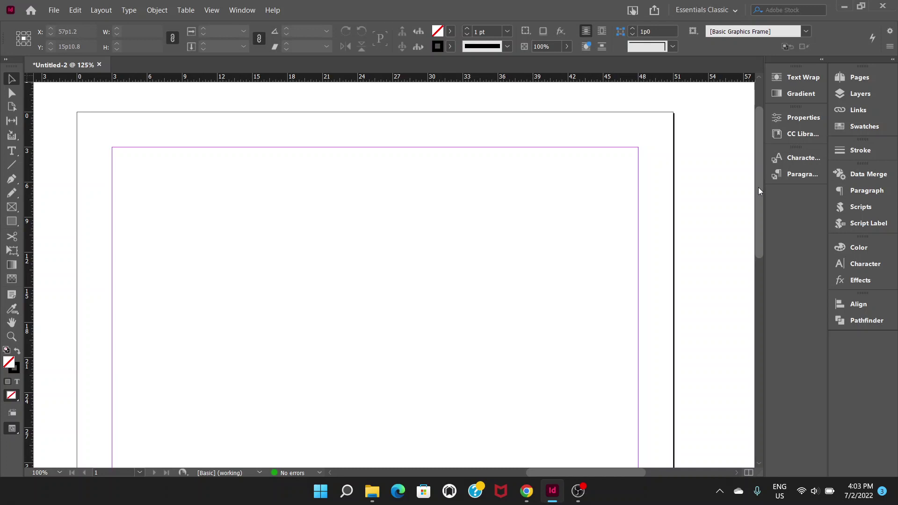
{"action": "left_click_drag", "start_coordinate": [761, 162], "coordinate": [763, 134]}
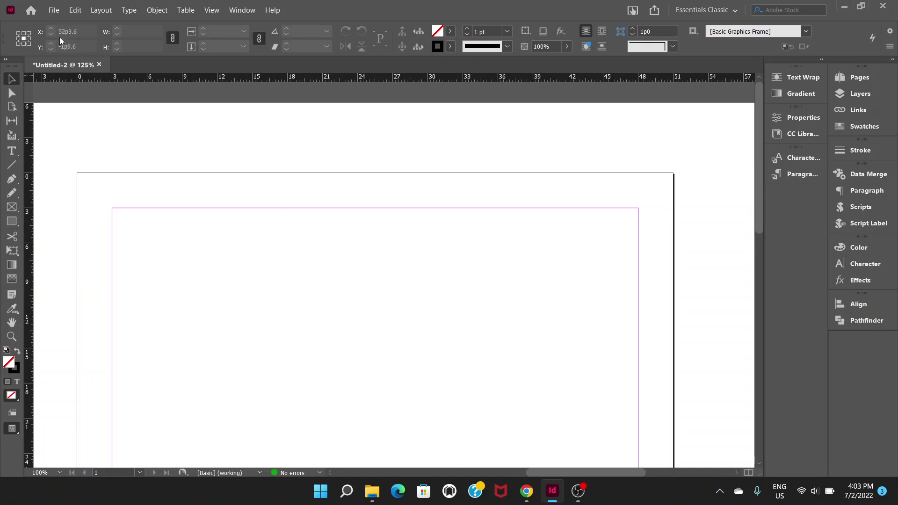
Open the File menu to begin creating a new document.
{"action": "left_click", "coordinate": [54, 10]}
{"action": "mouse_move", "coordinate": [73, 23]}
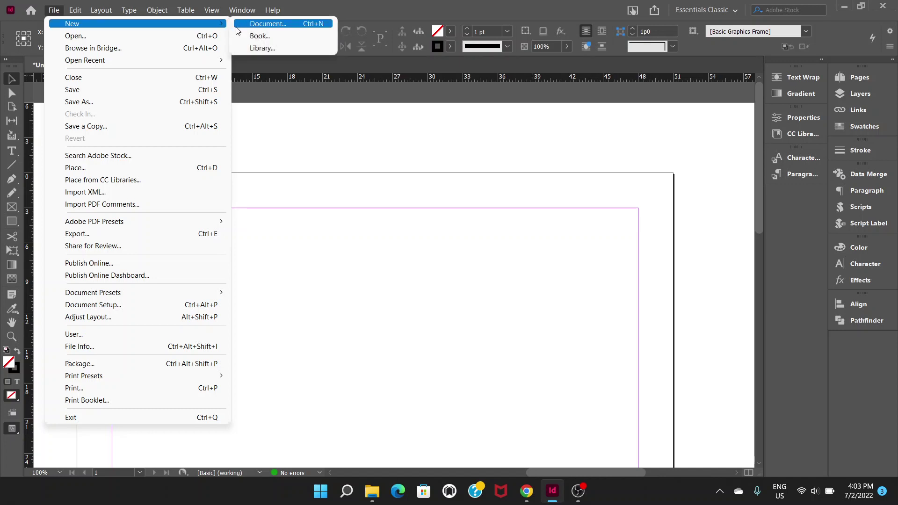
Start a new document via File > New > Document, with units set to Centimeters.
{"action": "left_click", "coordinate": [302, 138]}
{"action": "left_click", "coordinate": [55, 10]}
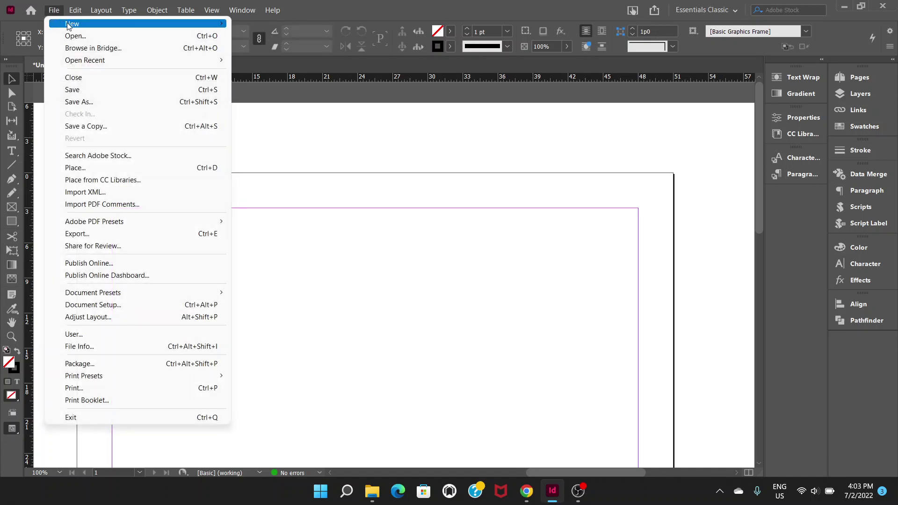
{"action": "mouse_move", "coordinate": [72, 24]}
{"action": "left_click", "coordinate": [260, 29]}
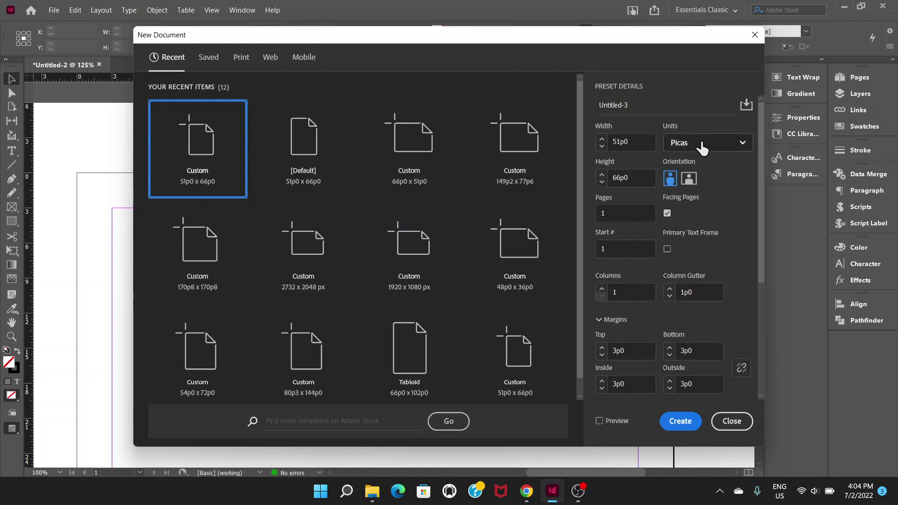
{"action": "left_click", "coordinate": [743, 143]}
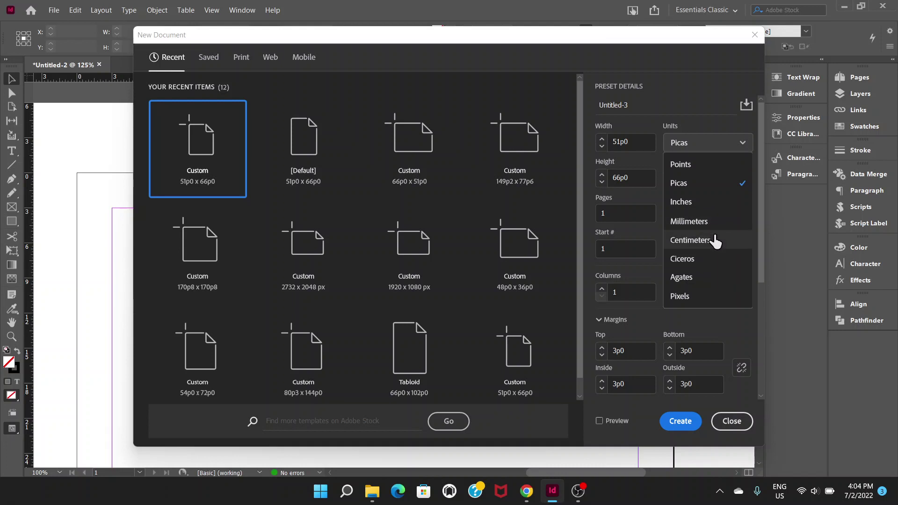
{"action": "left_click", "coordinate": [712, 239]}
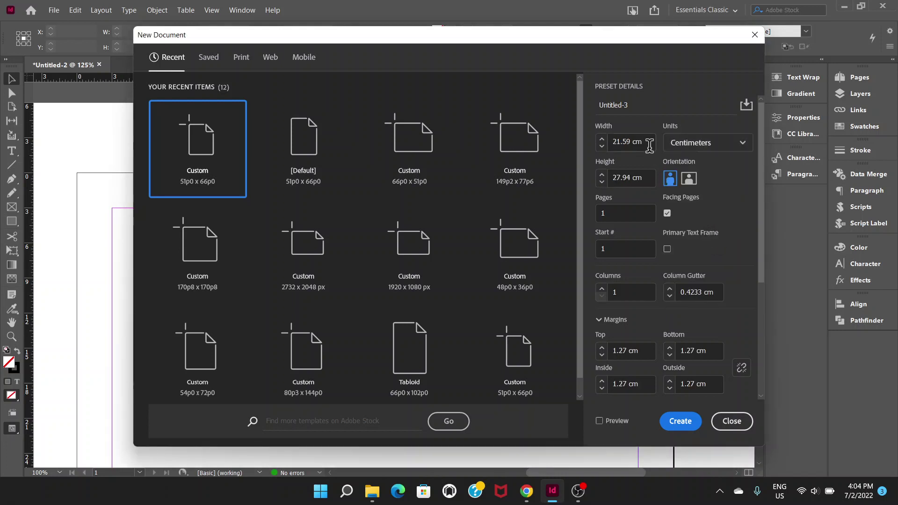
{"action": "left_click_drag", "start_coordinate": [646, 142], "coordinate": [604, 143]}
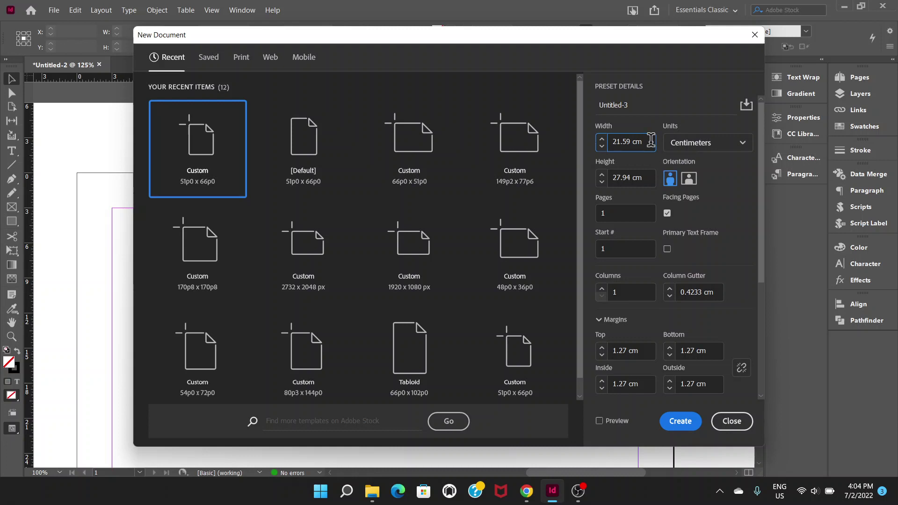
{"action": "left_click_drag", "start_coordinate": [649, 141], "coordinate": [572, 145]}
{"action": "type", "text": "29"}
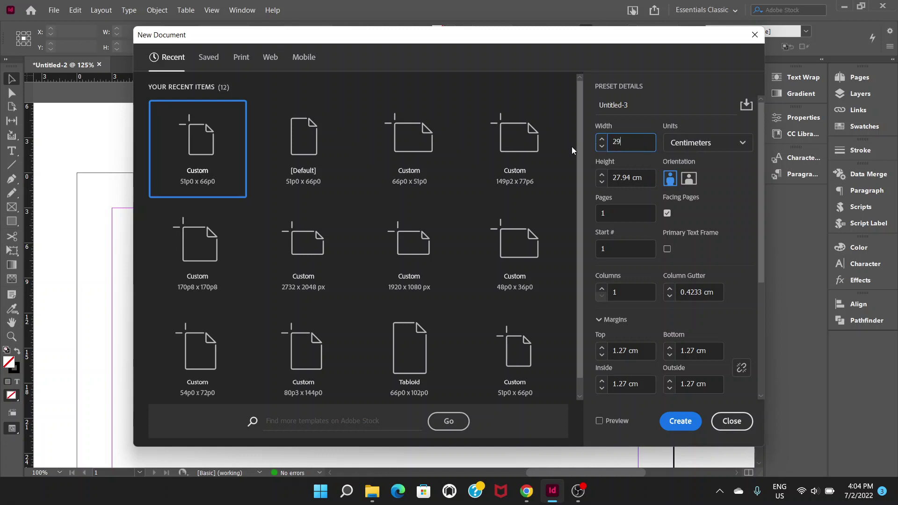
{"action": "type", "text": ".7"}
Set the page width to 29.7 cm and the height to 7 cm.
{"action": "key", "text": "Tab"}
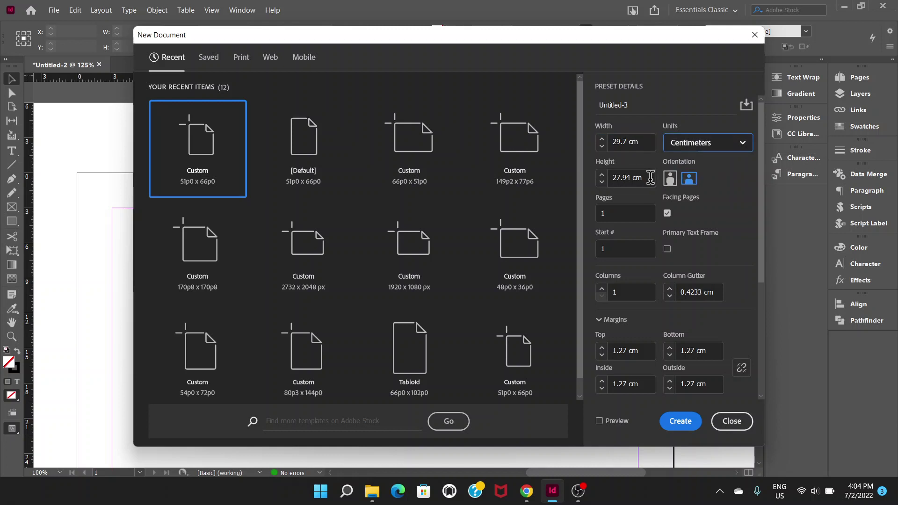
{"action": "double_click", "coordinate": [627, 177]}
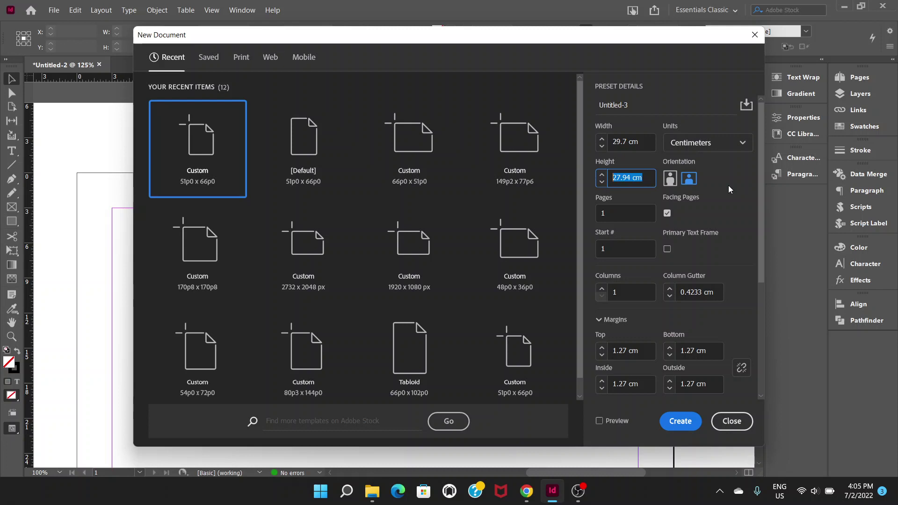
{"action": "type", "text": "7"}
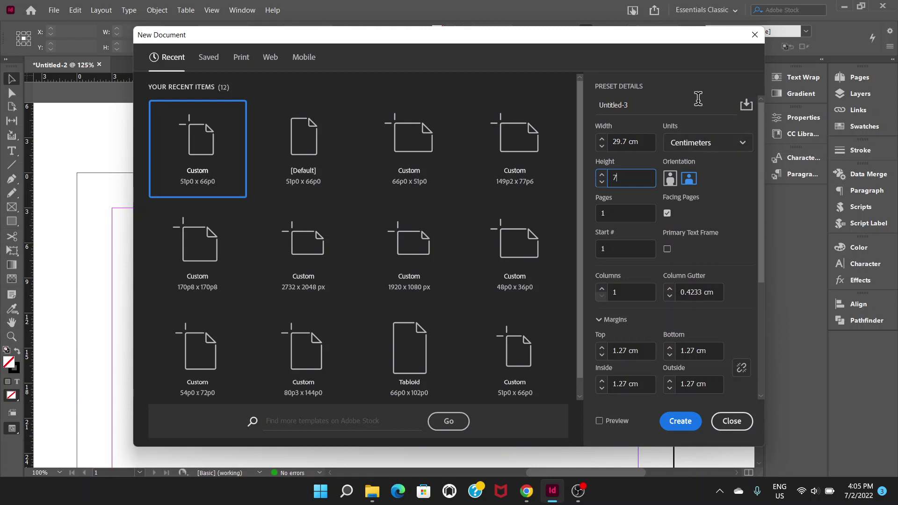
{"action": "left_click", "coordinate": [698, 99]}
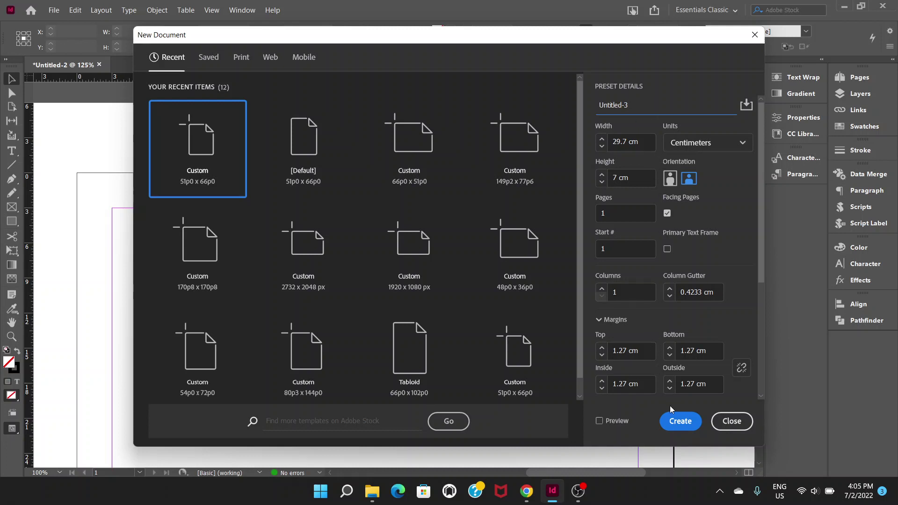
Select the document name field so it can be renamed Pecha.
{"action": "left_click_drag", "start_coordinate": [640, 104], "coordinate": [597, 105]}
{"action": "type", "text": "Pecha"}
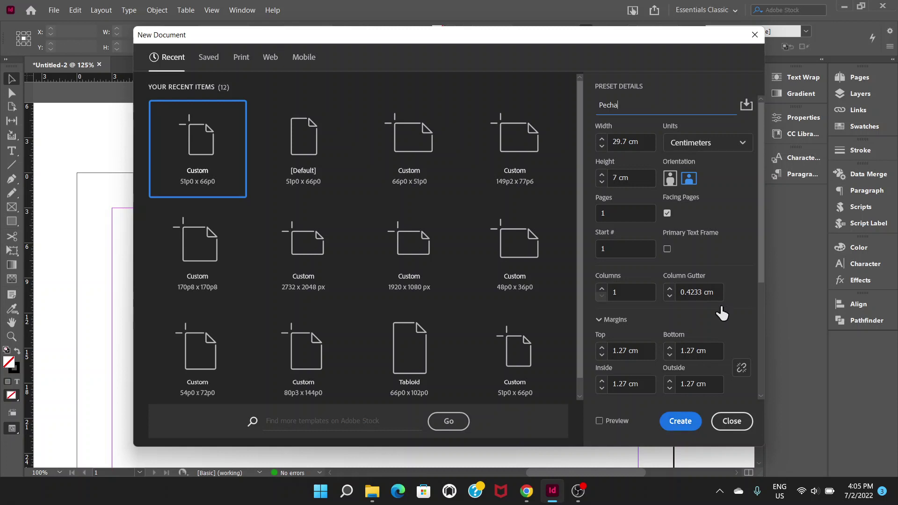
{"action": "left_click_drag", "start_coordinate": [759, 237], "coordinate": [761, 296]}
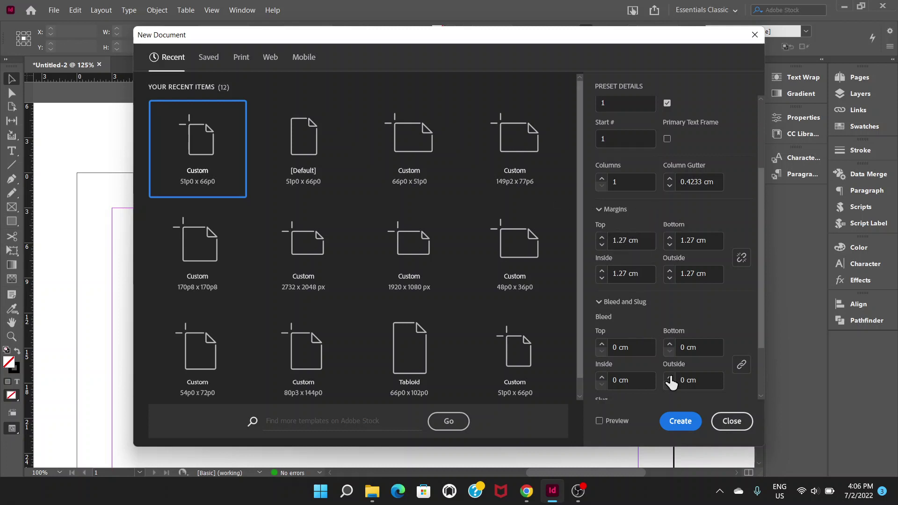
Create the Pecha document and switch to the Rectangle Tool (M).
{"action": "left_click", "coordinate": [681, 421]}
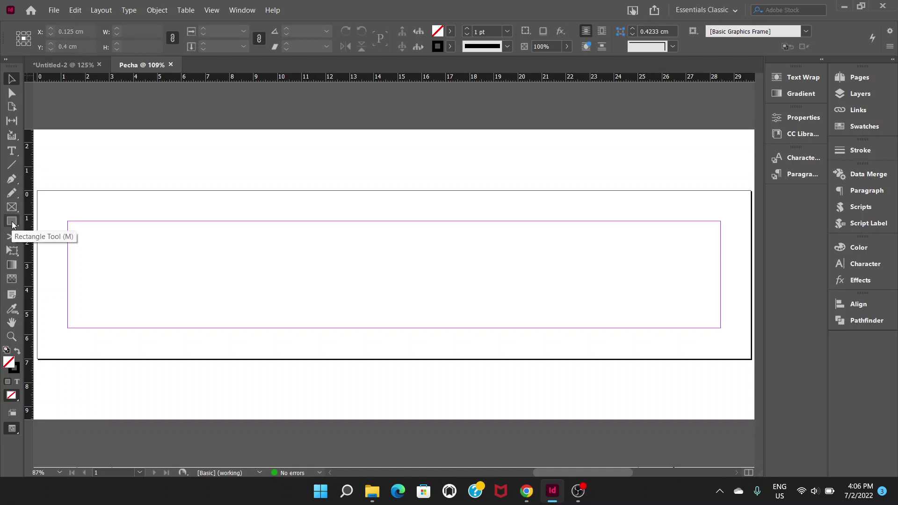
{"action": "right_click", "coordinate": [13, 223]}
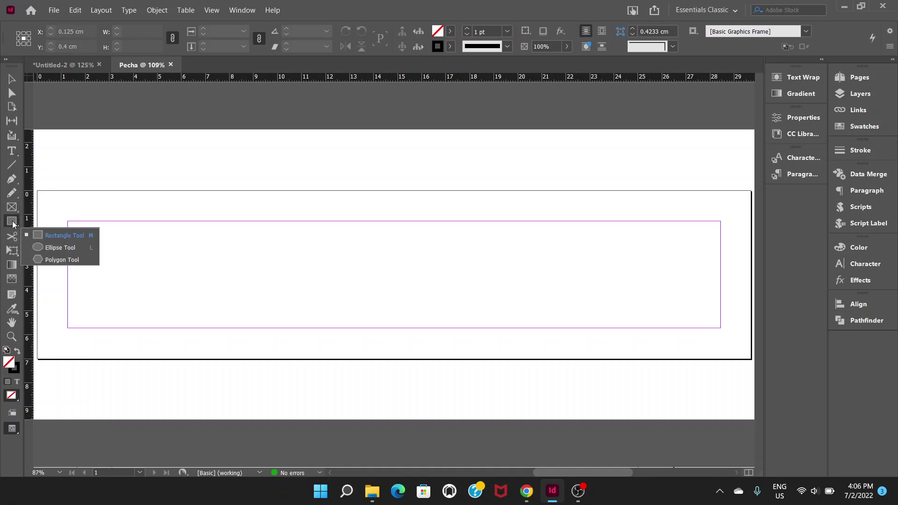
{"action": "left_click", "coordinate": [12, 223]}
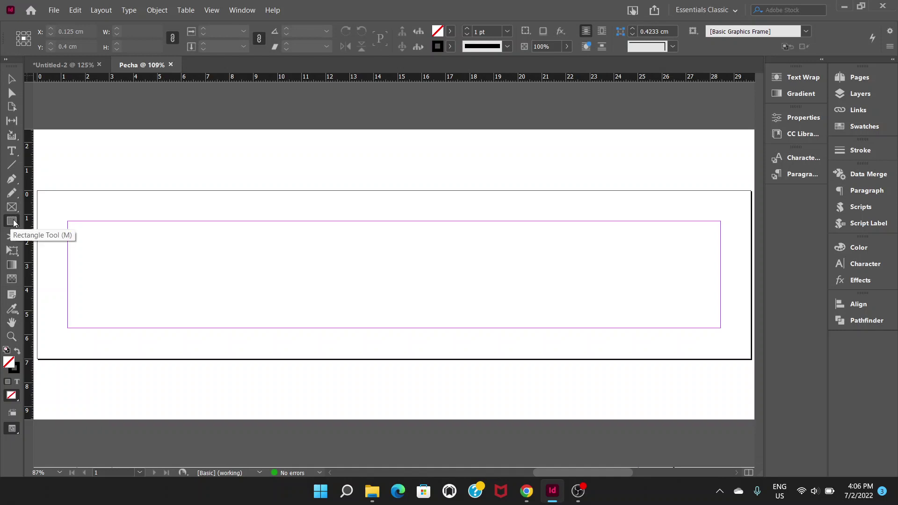
{"action": "right_click", "coordinate": [15, 223]}
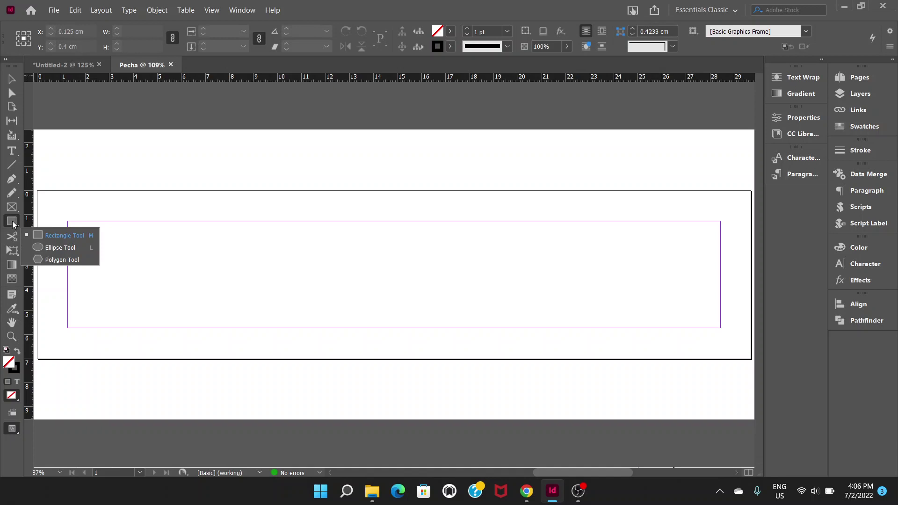
{"action": "left_click", "coordinate": [13, 225]}
{"action": "right_click", "coordinate": [13, 225]}
{"action": "left_click", "coordinate": [44, 236]}
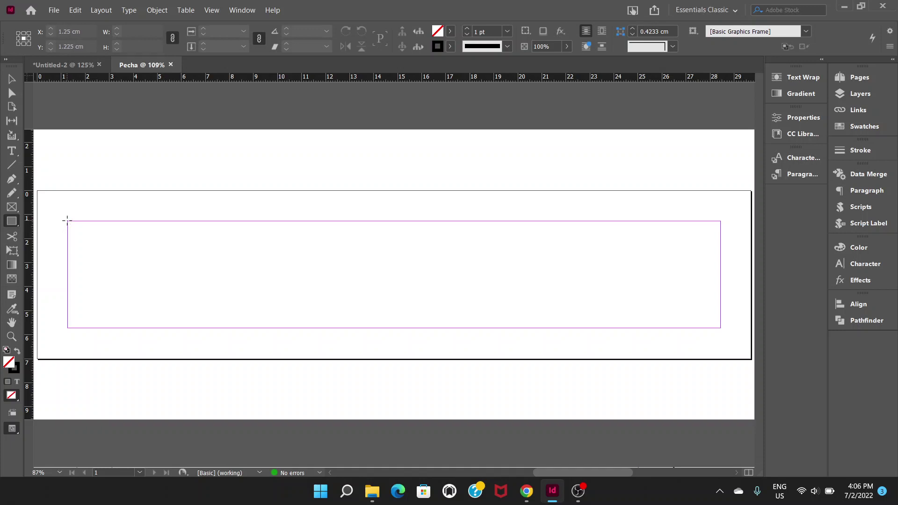
{"action": "left_click_drag", "start_coordinate": [68, 223], "coordinate": [83, 224]}
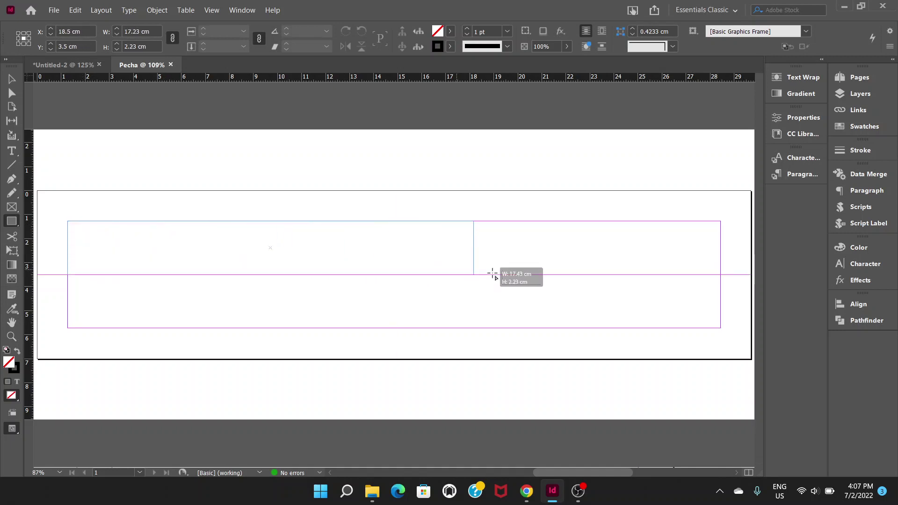
{"action": "left_click_drag", "start_coordinate": [82, 224], "coordinate": [720, 327]}
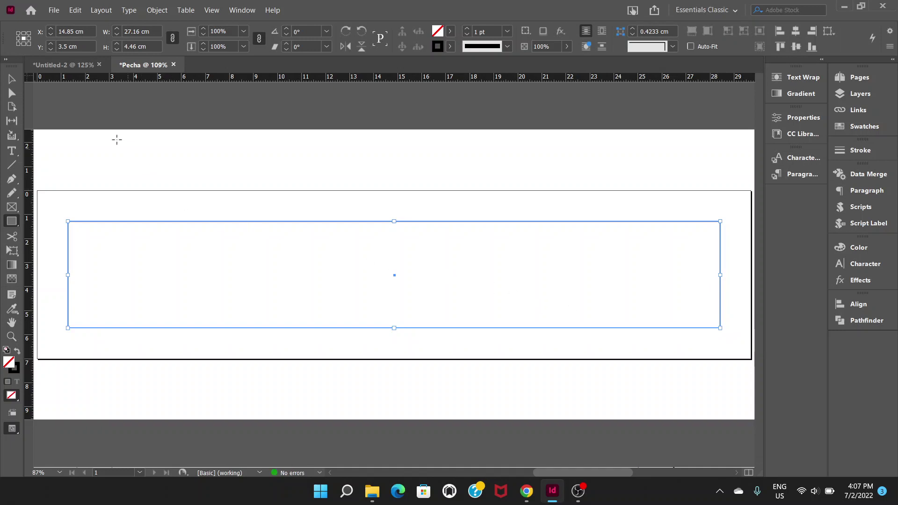
{"action": "left_click", "coordinate": [11, 81]}
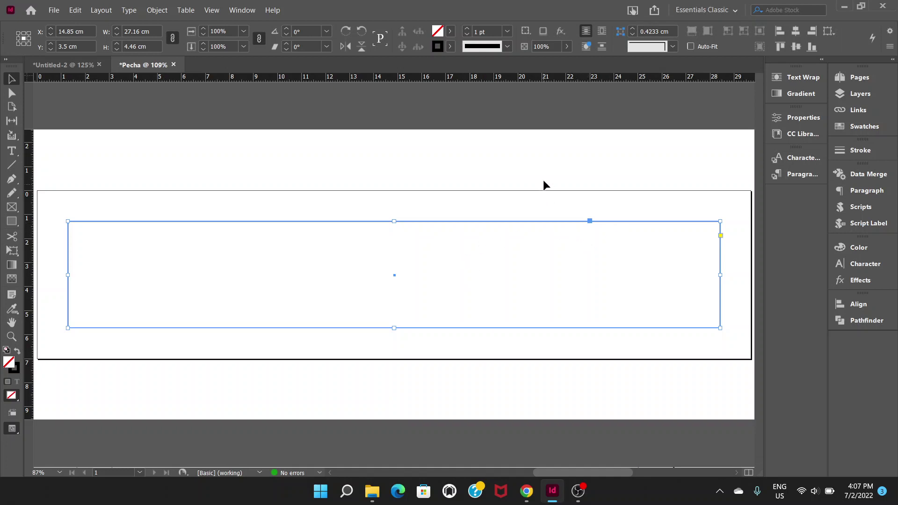
{"action": "left_click", "coordinate": [573, 160]}
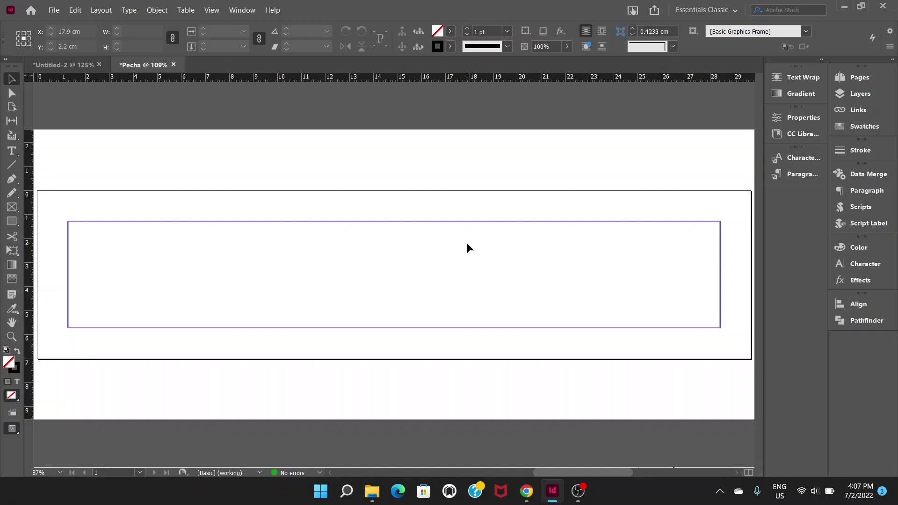
{"action": "key", "text": "ctrl+equal"}
{"action": "key", "text": "ctrl+equal"}
{"action": "key", "text": "ctrl+equal"}
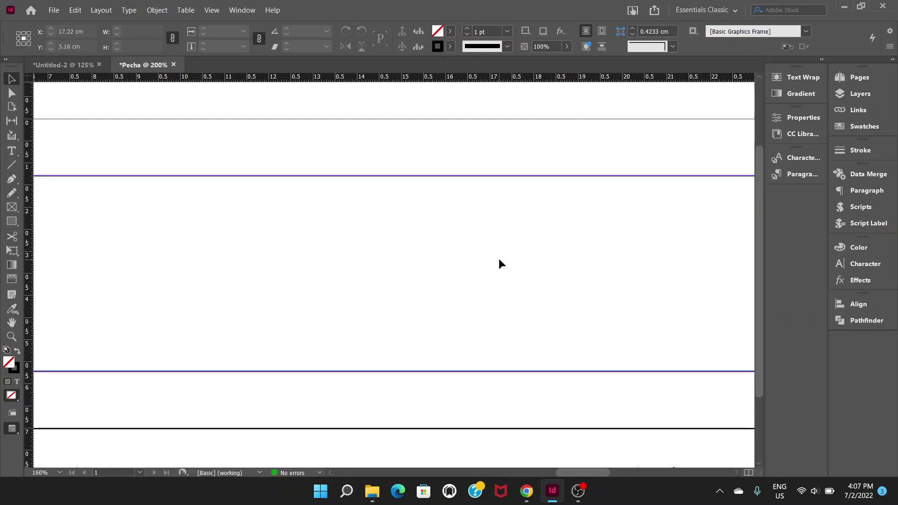
{"action": "key", "text": "space"}
{"action": "mouse_move", "coordinate": [615, 258]}
{"action": "left_mouse_down"}
{"action": "mouse_move", "coordinate": [226, 257]}
{"action": "mouse_move", "coordinate": [632, 257]}
{"action": "left_mouse_up"}
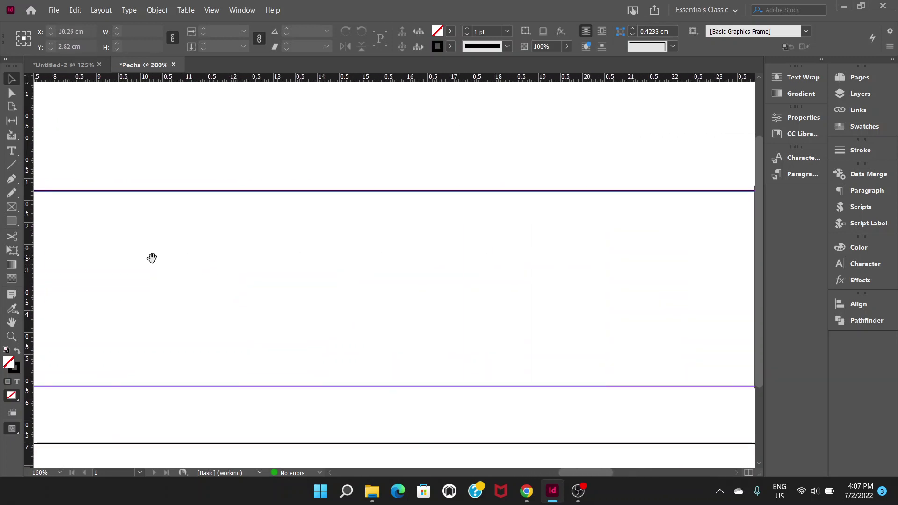
{"action": "left_click_drag", "start_coordinate": [148, 257], "coordinate": [184, 255]}
{"action": "mouse_move", "coordinate": [204, 225]}
{"action": "left_mouse_down"}
{"action": "mouse_move", "coordinate": [293, 208]}
{"action": "mouse_move", "coordinate": [304, 225]}
{"action": "mouse_move", "coordinate": [168, 230]}
{"action": "mouse_move", "coordinate": [427, 206]}
{"action": "left_mouse_up"}
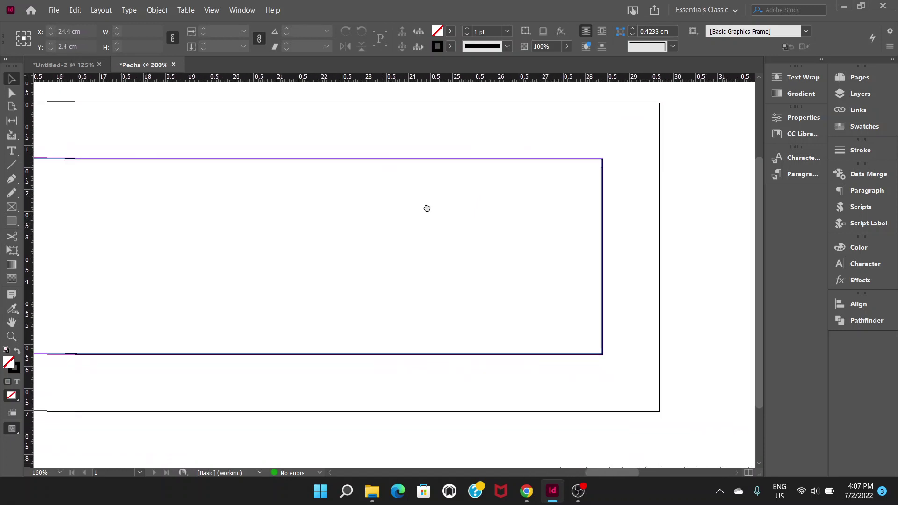
{"action": "left_click", "coordinate": [448, 164]}
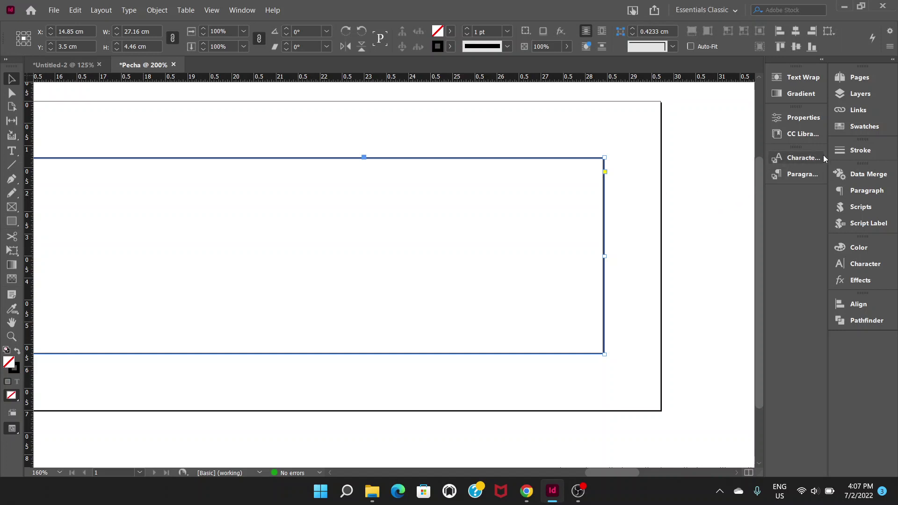
Check the Stroke panel and stroke type list, keeping the Solid type.
{"action": "left_click", "coordinate": [862, 157]}
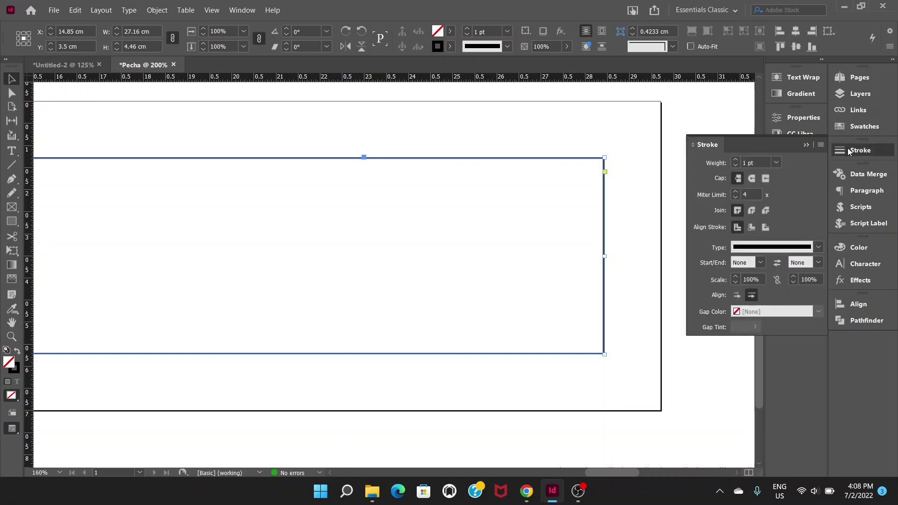
{"action": "left_click", "coordinate": [850, 151]}
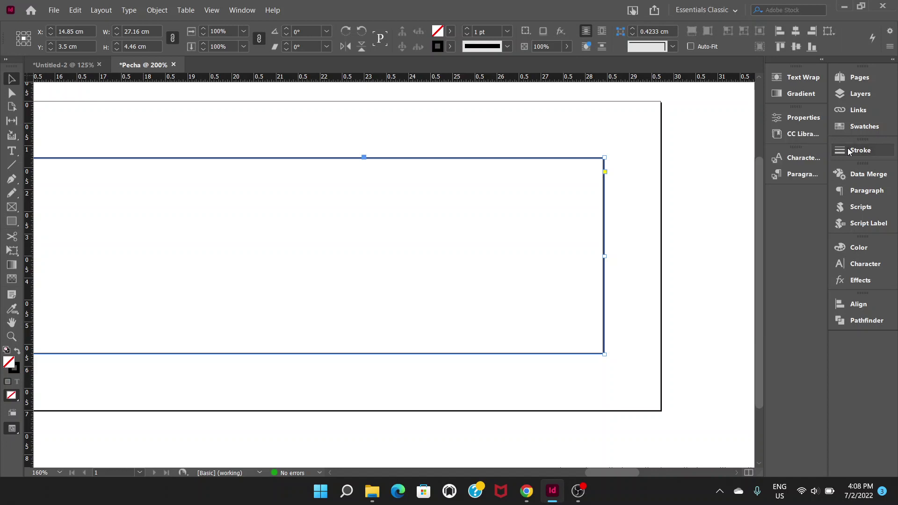
{"action": "left_click", "coordinate": [242, 11]}
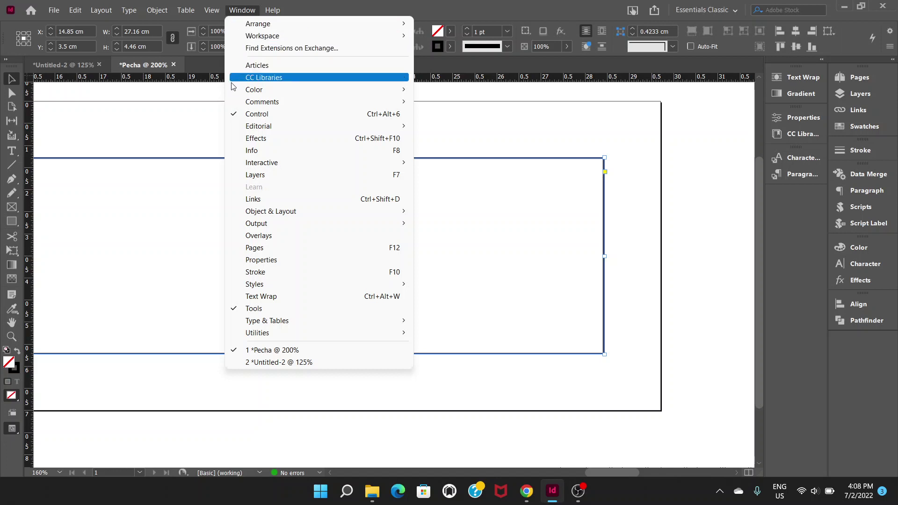
{"action": "left_click", "coordinate": [276, 272]}
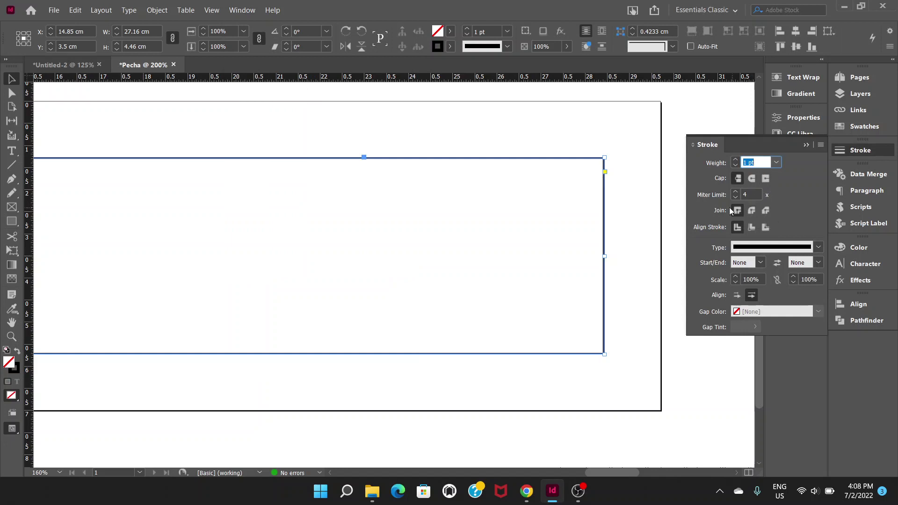
{"action": "left_click", "coordinate": [806, 146]}
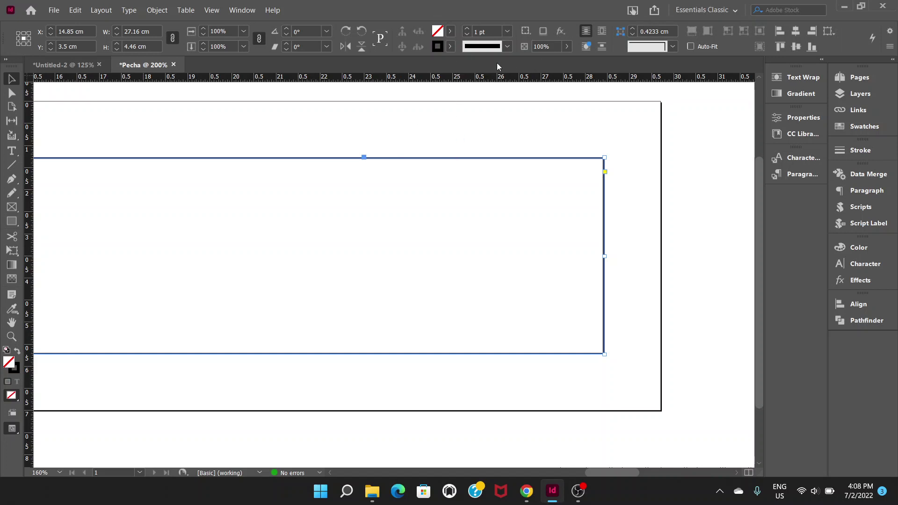
{"action": "left_click", "coordinate": [507, 47]}
{"action": "left_click", "coordinate": [508, 48]}
{"action": "left_click", "coordinate": [507, 49]}
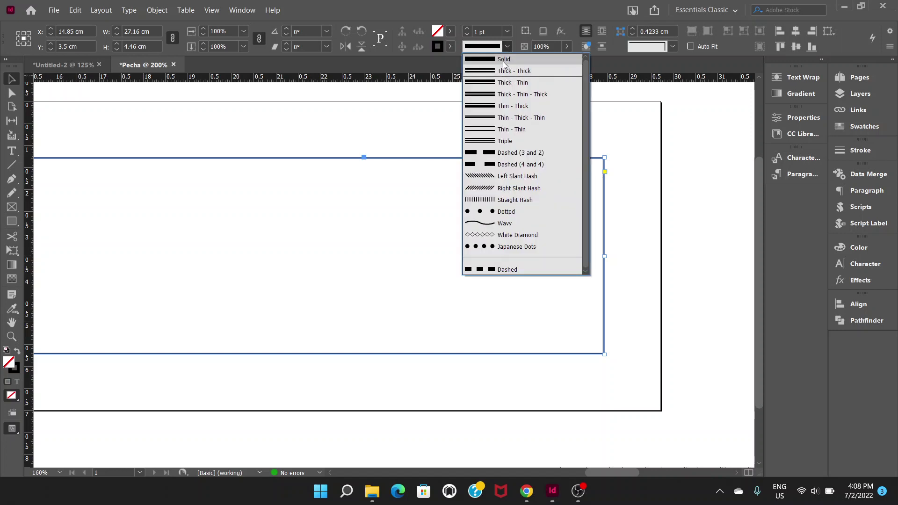
{"action": "left_click", "coordinate": [513, 51]}
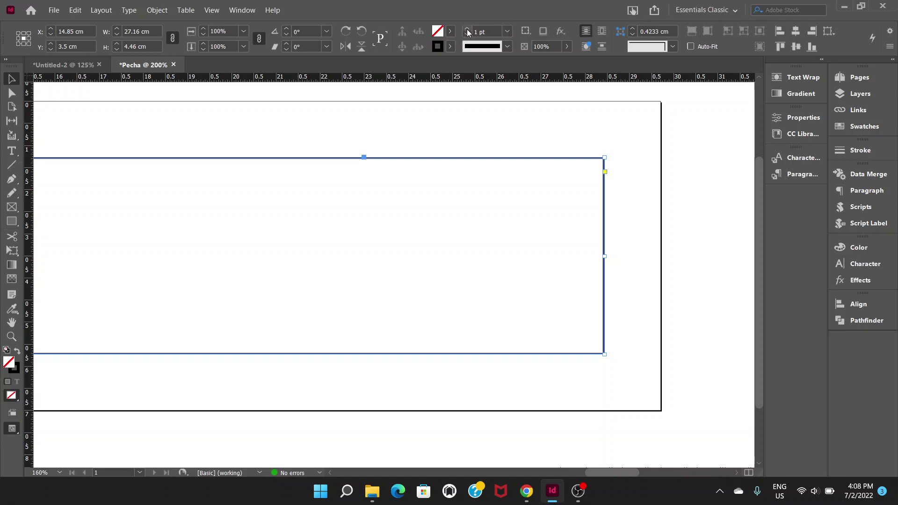
Set the inner frame's stroke weight to 2 pt.
{"action": "left_click", "coordinate": [469, 29]}
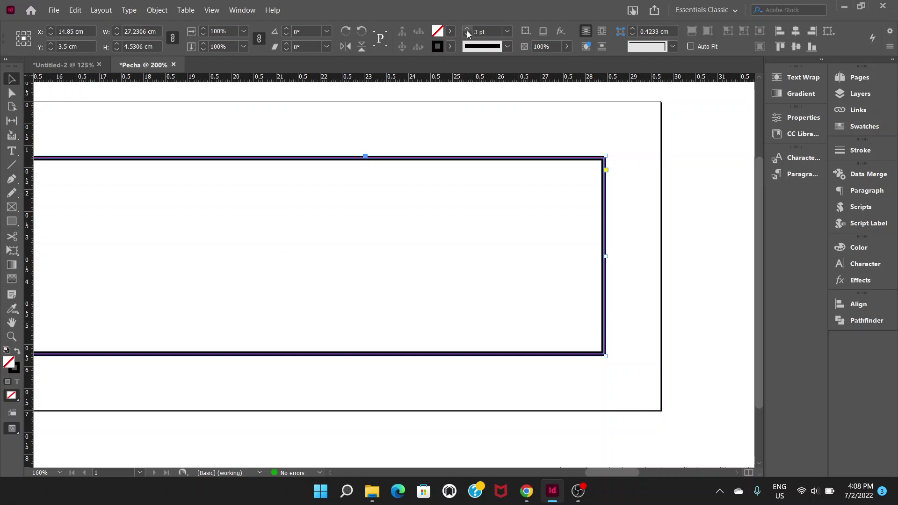
{"action": "left_click", "coordinate": [469, 35]}
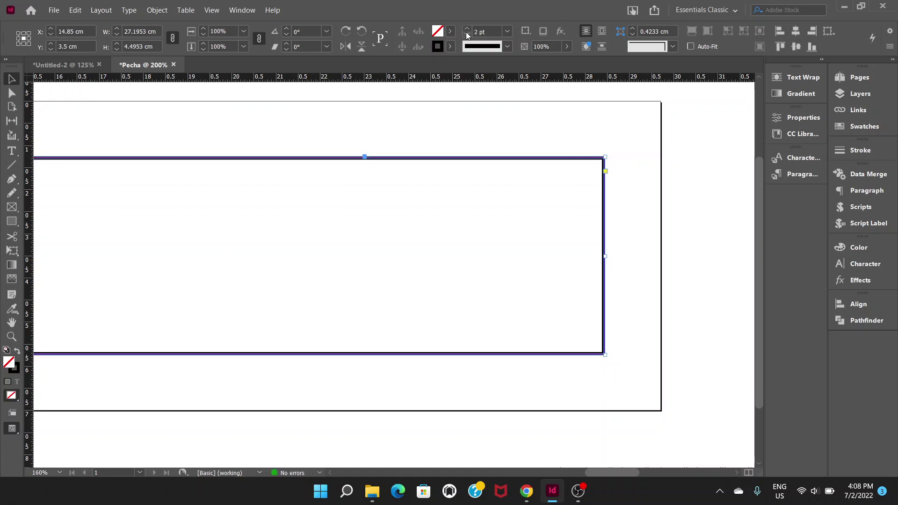
{"action": "left_click", "coordinate": [469, 35]}
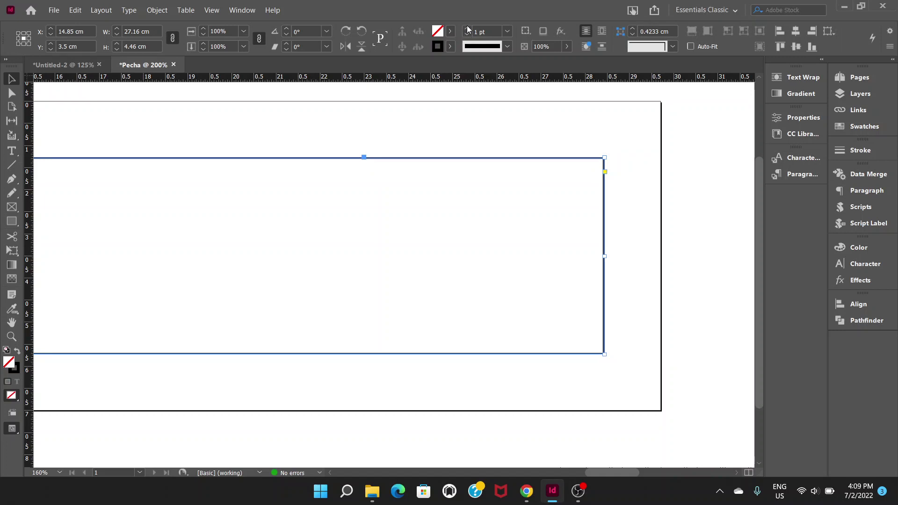
{"action": "left_click", "coordinate": [469, 30]}
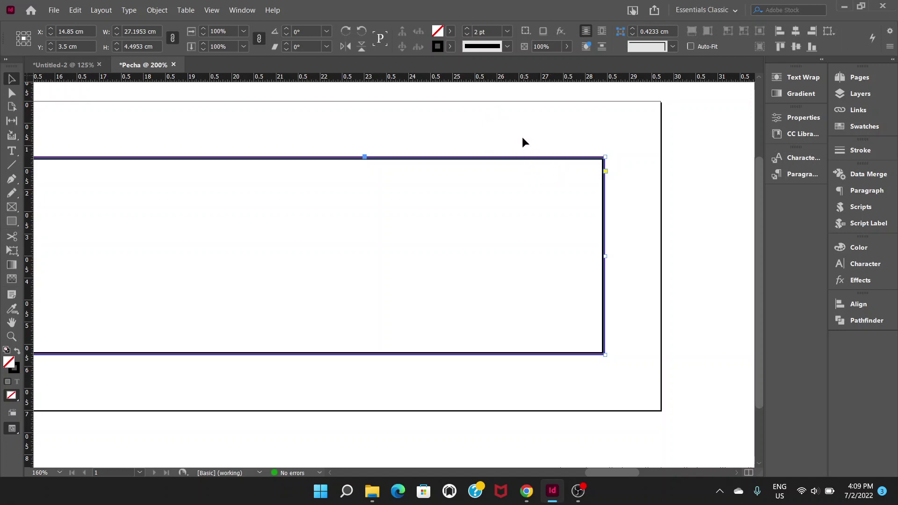
{"action": "left_click", "coordinate": [504, 49]}
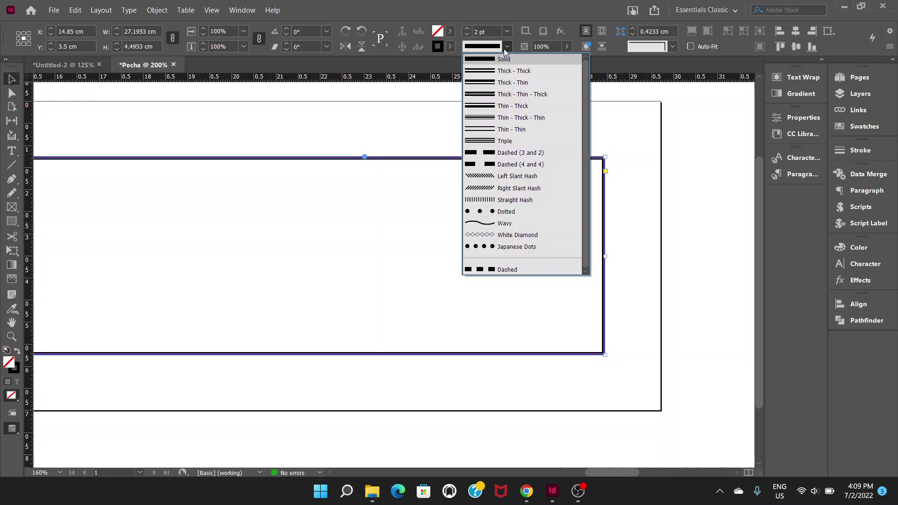
Apply the Thick - Thick double-line stroke and reselect the inner frame.
{"action": "left_click", "coordinate": [493, 70]}
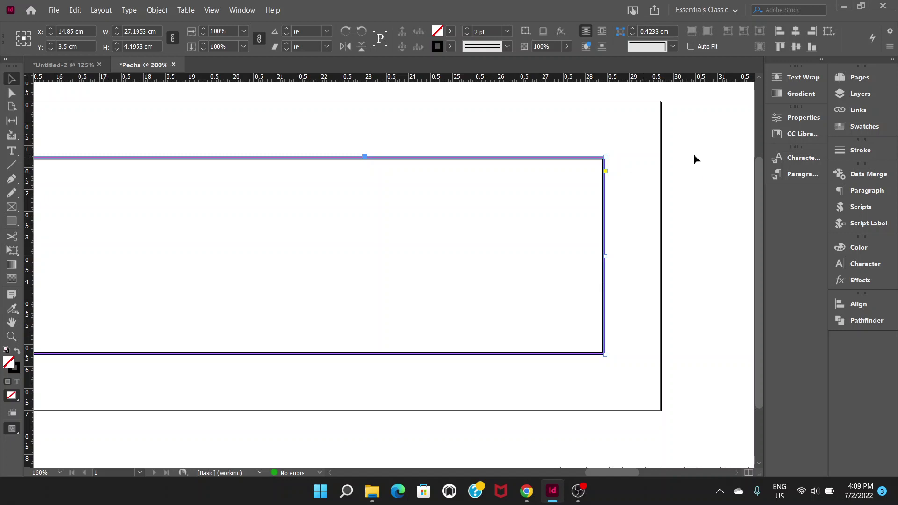
{"action": "left_click", "coordinate": [705, 153]}
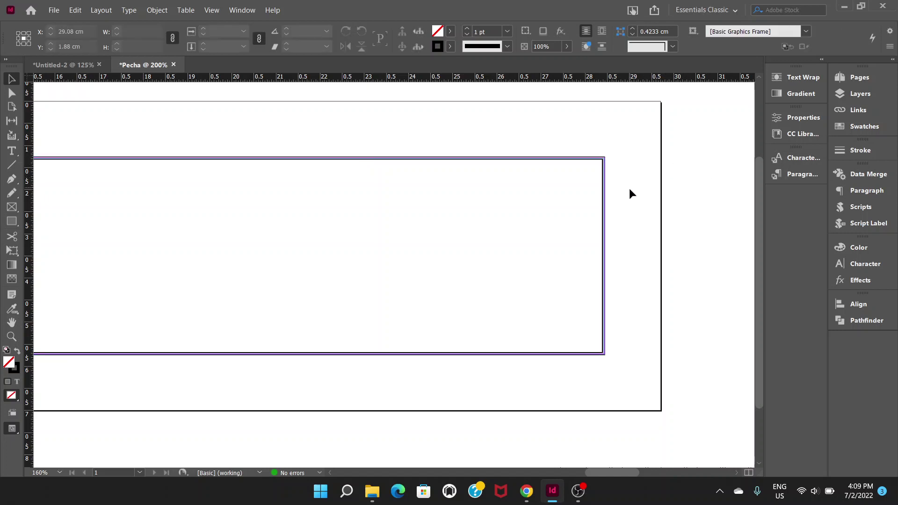
{"action": "scroll", "coordinate": [618, 194], "scroll_direction": "up", "scroll_amount": 2}
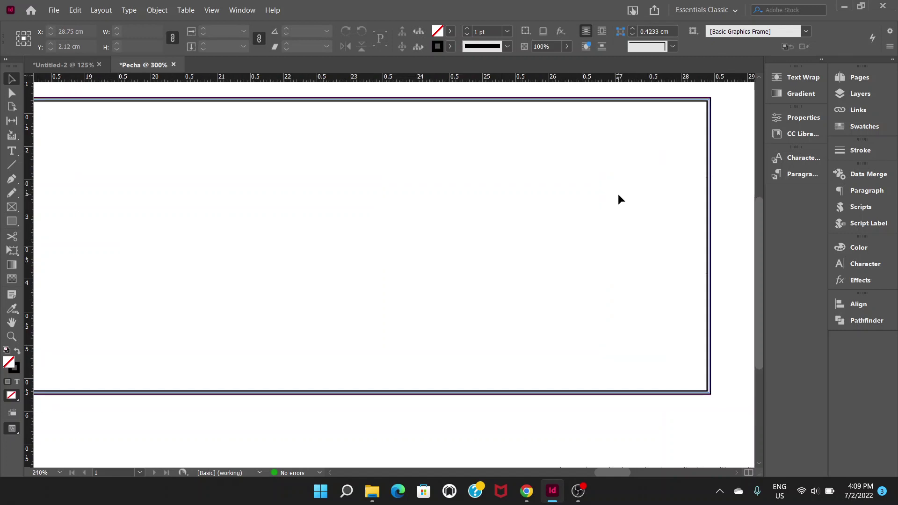
{"action": "scroll", "coordinate": [618, 194], "scroll_direction": "down", "scroll_amount": 2}
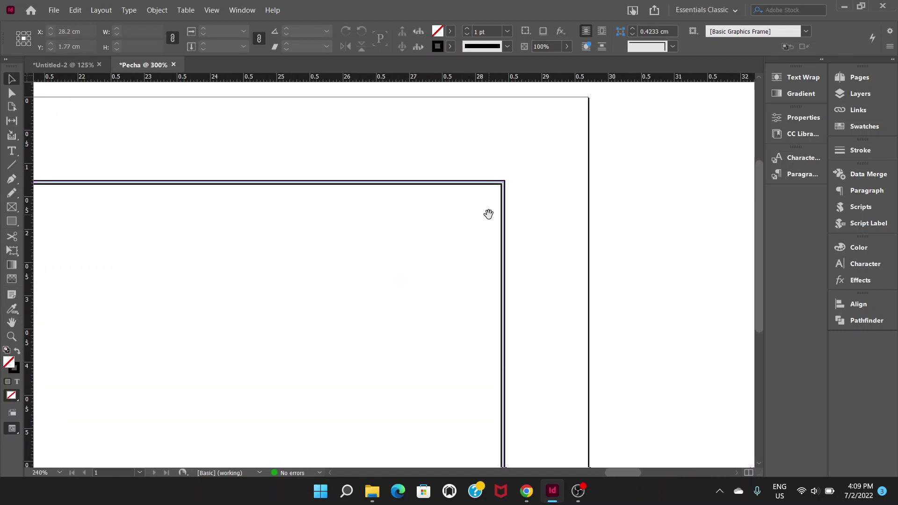
{"action": "left_click", "coordinate": [503, 212]}
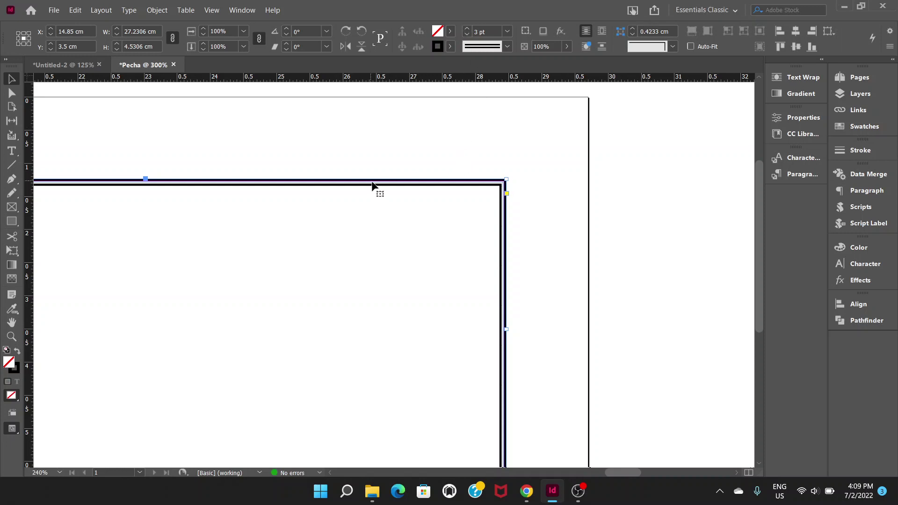
{"action": "left_click_drag", "start_coordinate": [379, 168], "coordinate": [593, 156]}
{"action": "key", "text": "ctrl+1"}
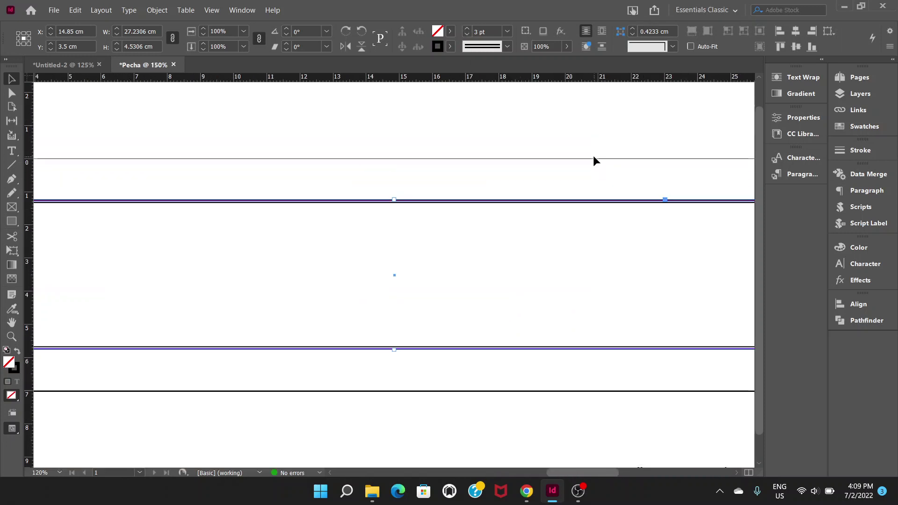
{"action": "left_click_drag", "start_coordinate": [401, 224], "coordinate": [547, 225]}
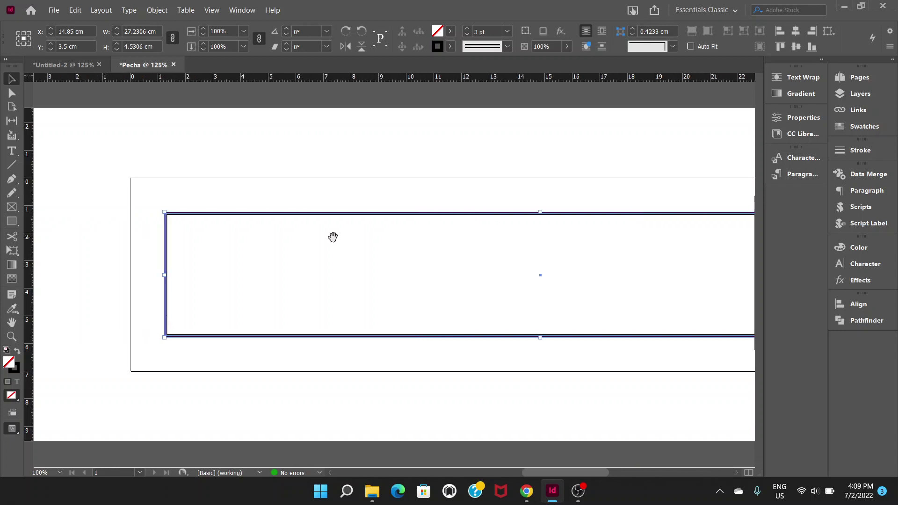
{"action": "left_click", "coordinate": [142, 223]}
{"action": "left_click_drag", "start_coordinate": [508, 282], "coordinate": [365, 284]}
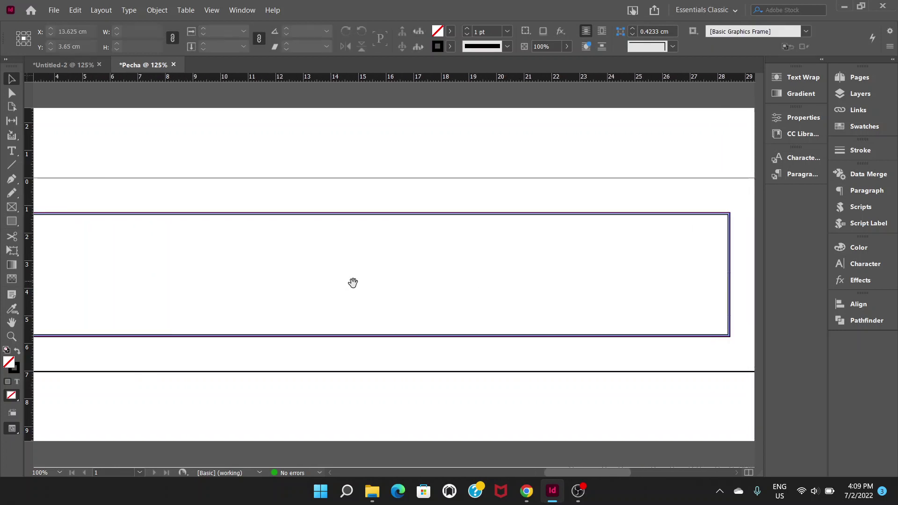
{"action": "left_click_drag", "start_coordinate": [609, 261], "coordinate": [538, 261]}
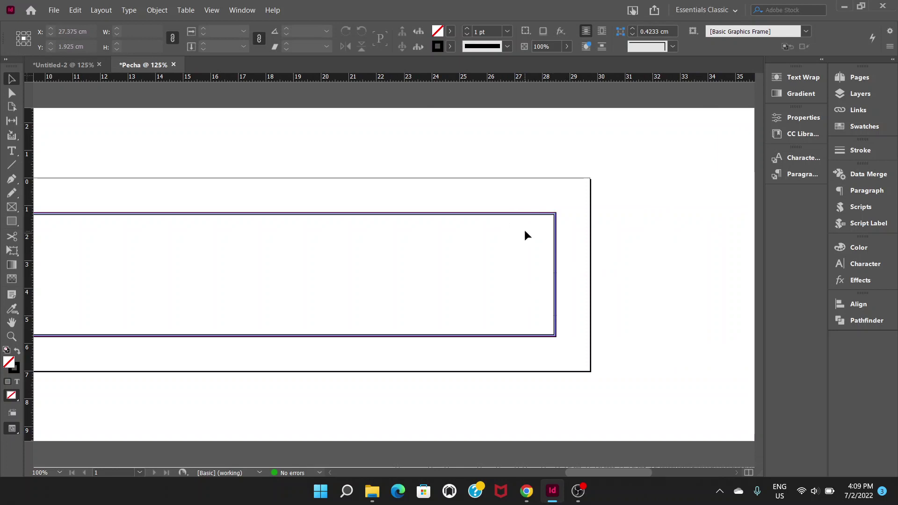
{"action": "left_click_drag", "start_coordinate": [541, 219], "coordinate": [490, 293]}
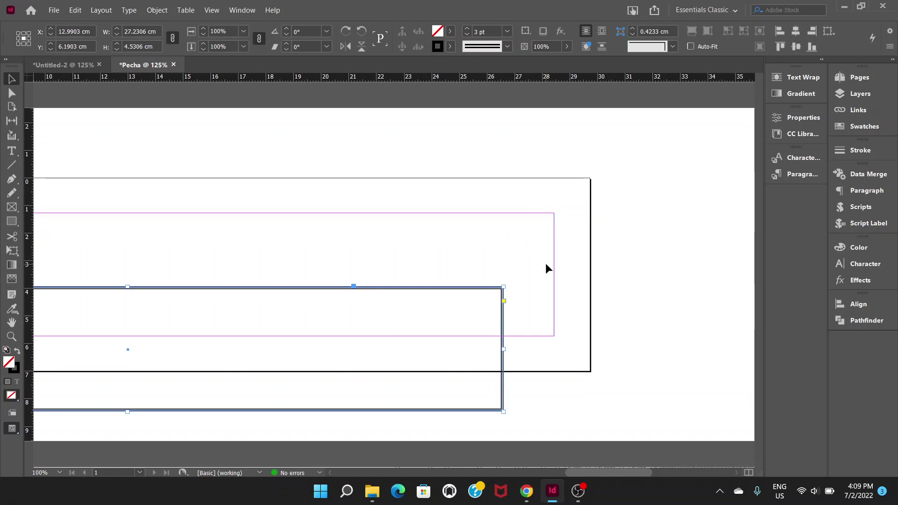
{"action": "key", "text": "ctrl+z"}
{"action": "left_click", "coordinate": [576, 213]}
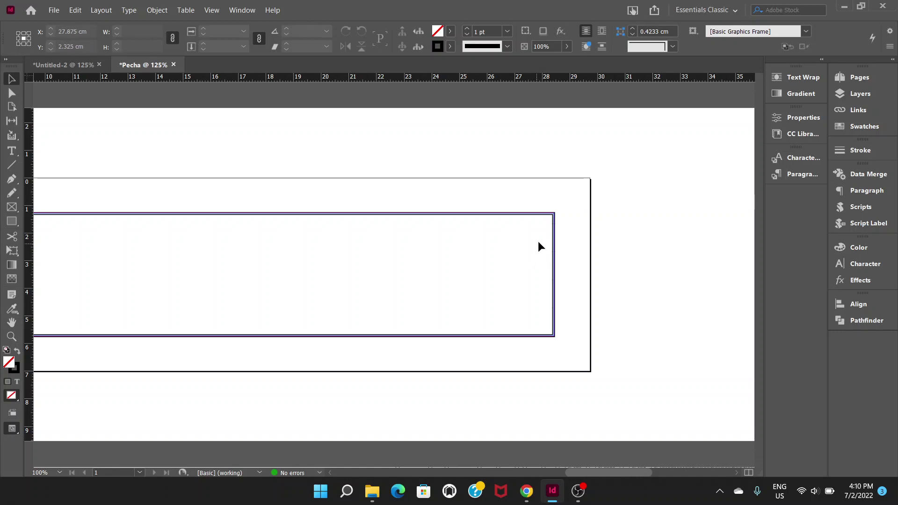
{"action": "key", "text": "space"}
{"action": "mouse_move", "coordinate": [419, 260]}
{"action": "left_mouse_down"}
{"action": "mouse_move", "coordinate": [275, 257]}
{"action": "mouse_move", "coordinate": [463, 263]}
{"action": "mouse_move", "coordinate": [281, 264]}
{"action": "left_mouse_up"}
{"action": "left_click_drag", "start_coordinate": [492, 265], "coordinate": [220, 263]}
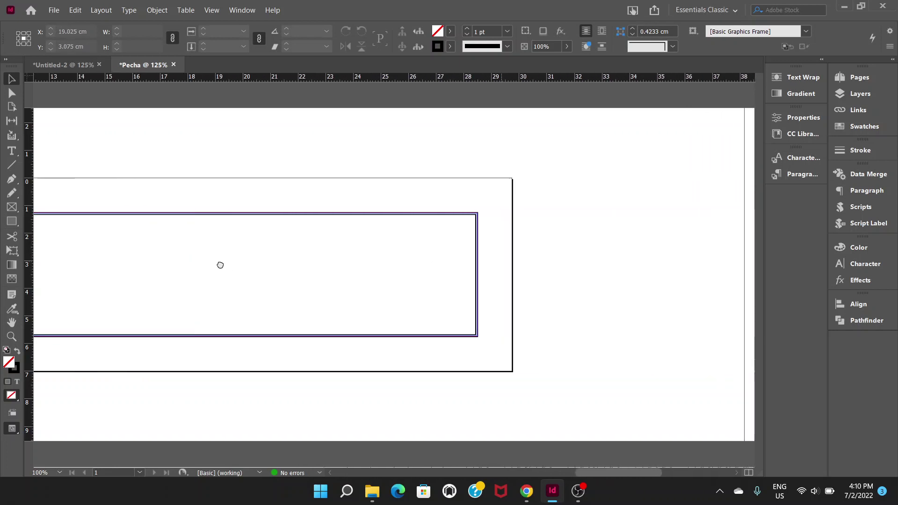
{"action": "mouse_move", "coordinate": [421, 265]}
{"action": "left_mouse_down"}
{"action": "mouse_move", "coordinate": [320, 268]}
{"action": "mouse_move", "coordinate": [577, 230]}
{"action": "left_mouse_up"}
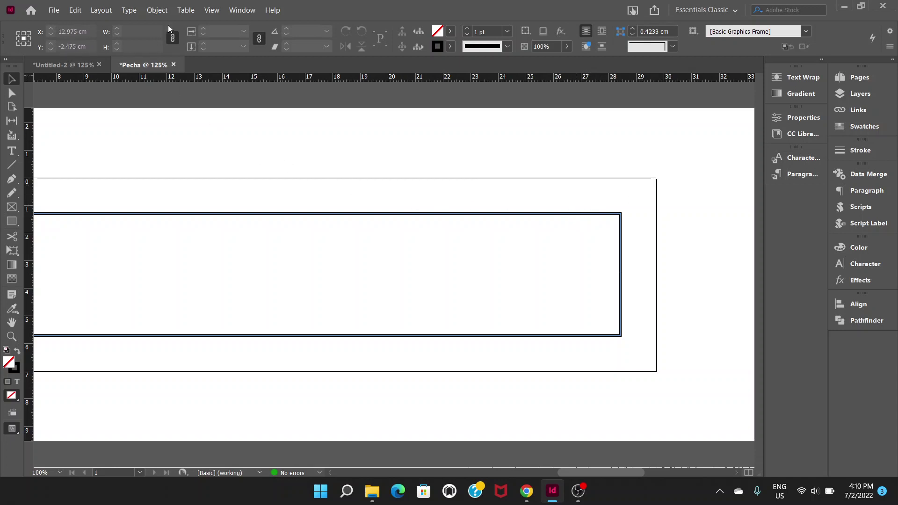
{"action": "left_click", "coordinate": [213, 10]}
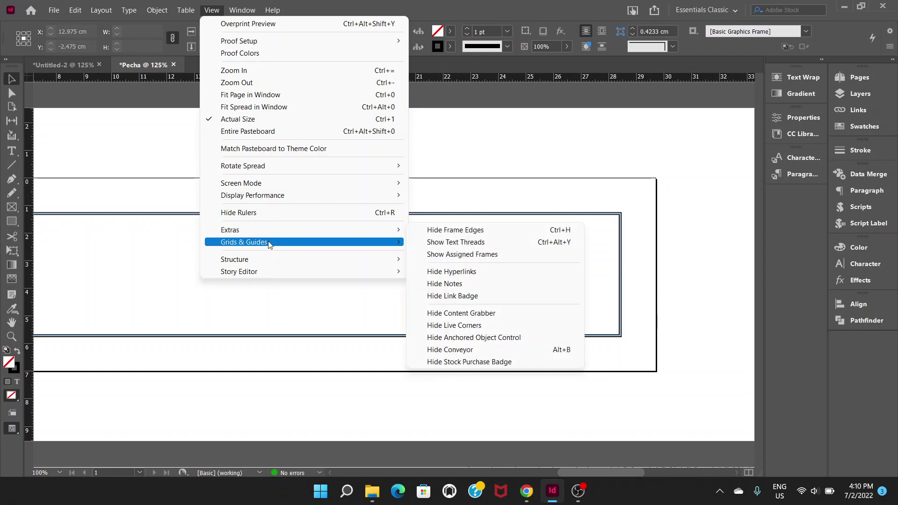
{"action": "mouse_move", "coordinate": [243, 242]}
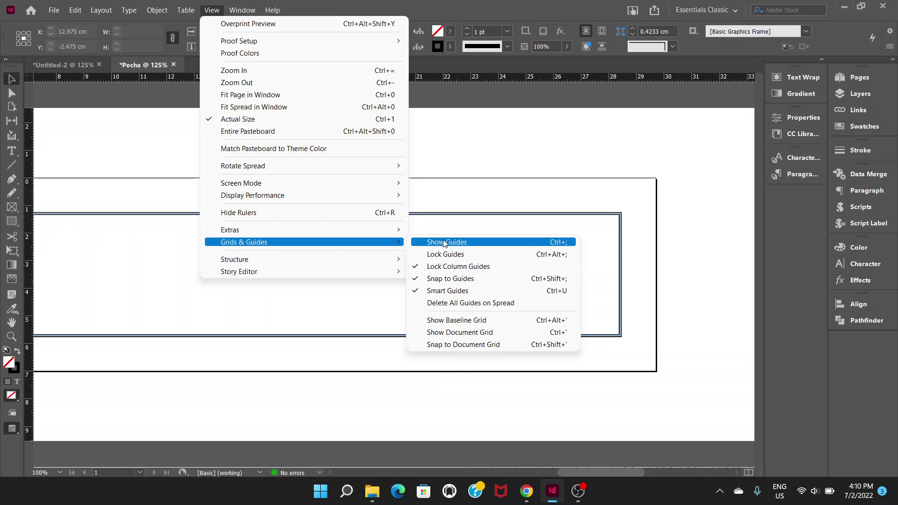
{"action": "left_click", "coordinate": [450, 243]}
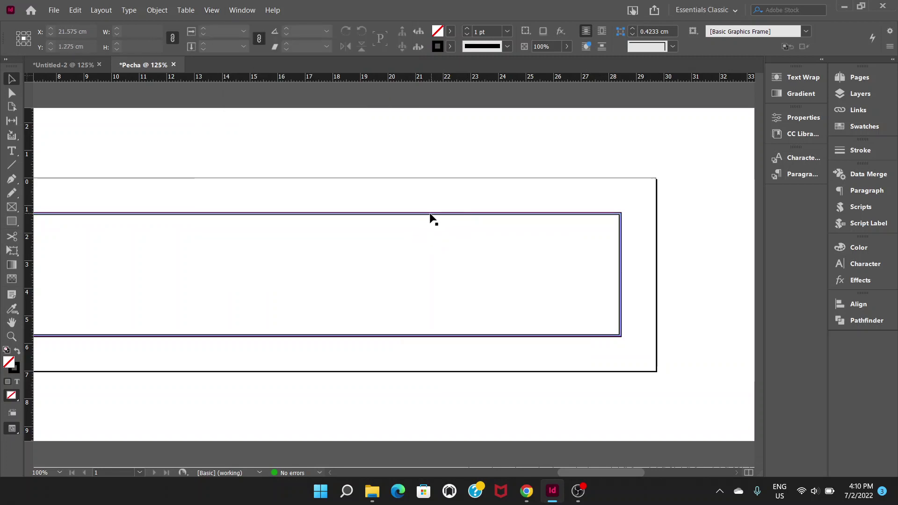
{"action": "left_click", "coordinate": [211, 10]}
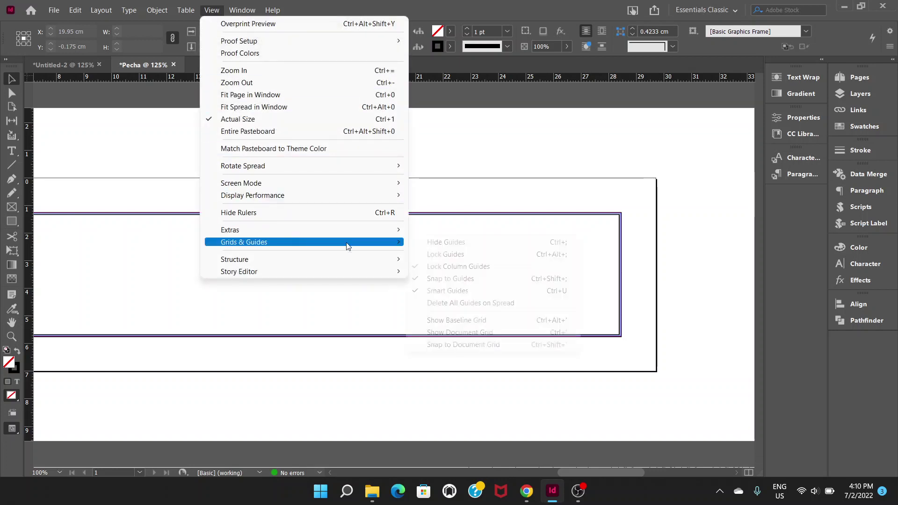
{"action": "mouse_move", "coordinate": [243, 242]}
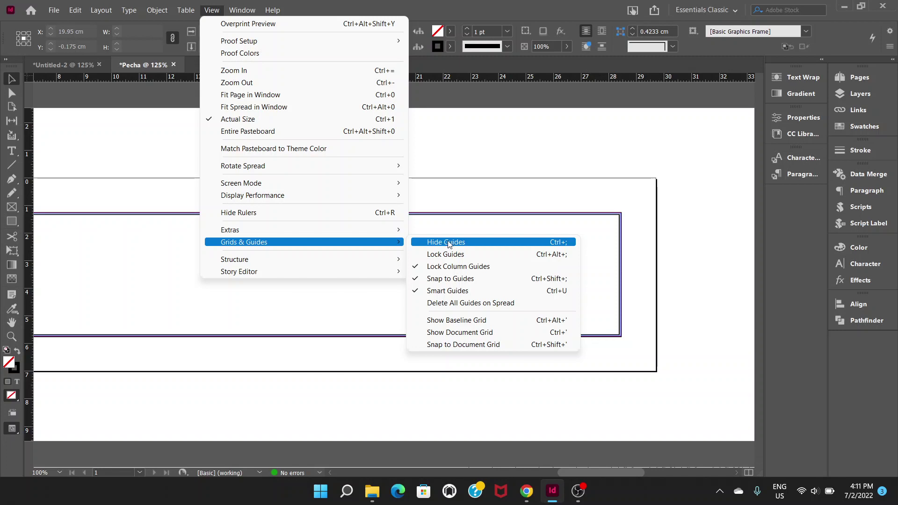
{"action": "left_click", "coordinate": [436, 243]}
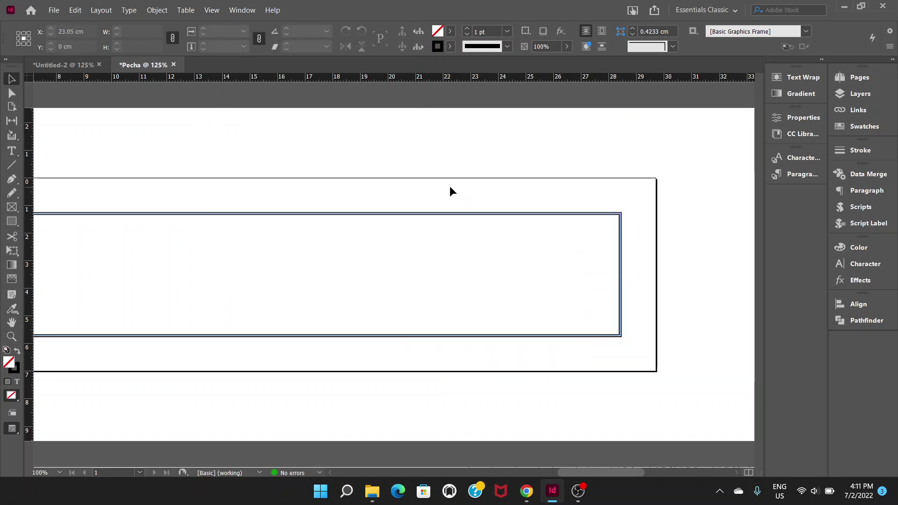
{"action": "left_click_drag", "start_coordinate": [293, 262], "coordinate": [509, 272]}
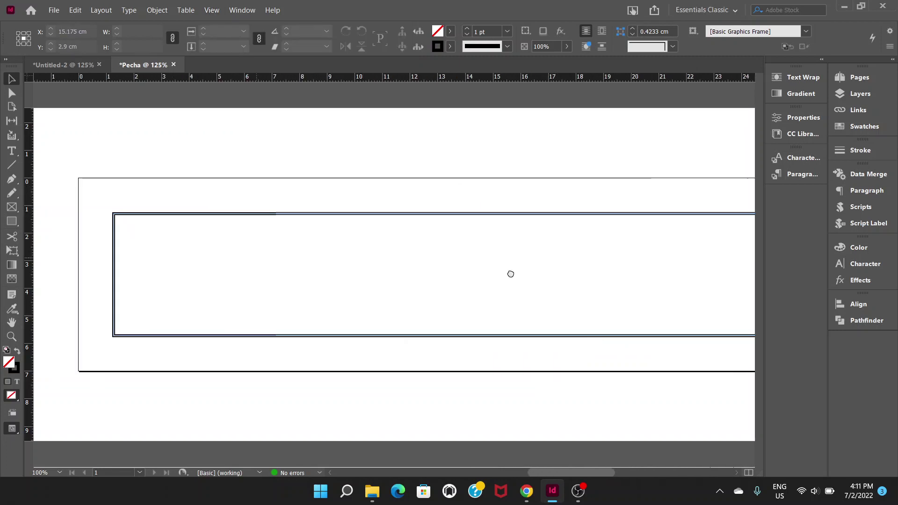
{"action": "mouse_move", "coordinate": [552, 238]}
{"action": "left_mouse_down"}
{"action": "mouse_move", "coordinate": [284, 232]}
{"action": "mouse_move", "coordinate": [295, 231]}
{"action": "left_mouse_up"}
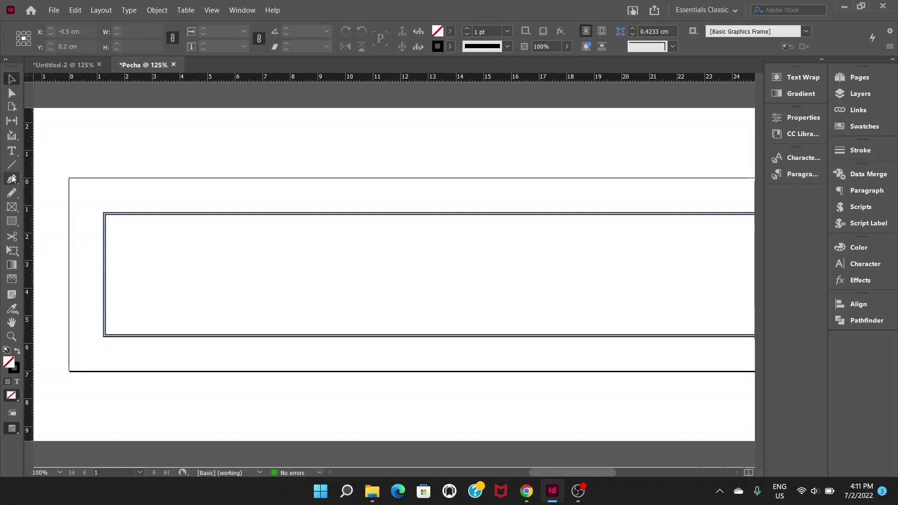
{"action": "left_click", "coordinate": [121, 218]}
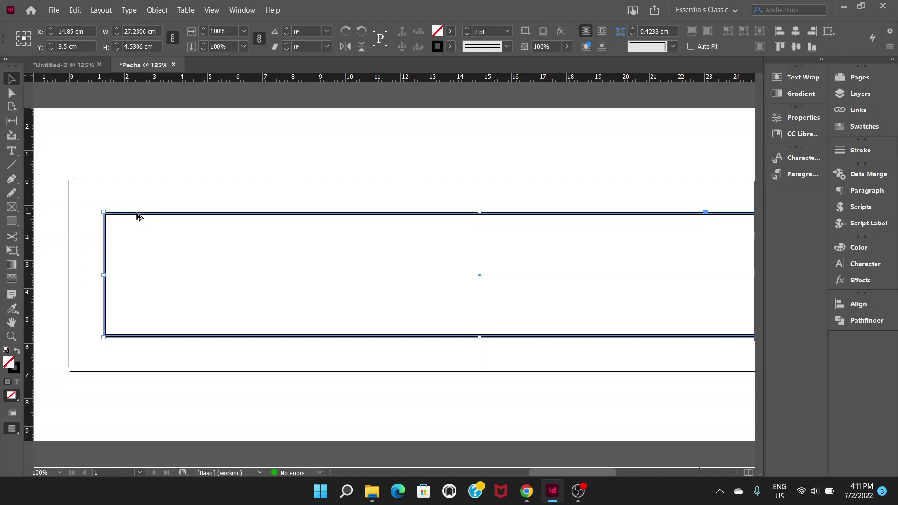
Duplicate the 27.23 × 4.53 cm double-stroke frame and position the copy slightly below it.
{"action": "mouse_move", "coordinate": [139, 217]}
{"action": "left_mouse_down"}
{"action": "mouse_move", "coordinate": [161, 174]}
{"action": "mouse_move", "coordinate": [176, 227]}
{"action": "mouse_move", "coordinate": [190, 146]}
{"action": "mouse_move", "coordinate": [204, 202]}
{"action": "left_mouse_up"}
{"action": "left_click", "coordinate": [176, 138]}
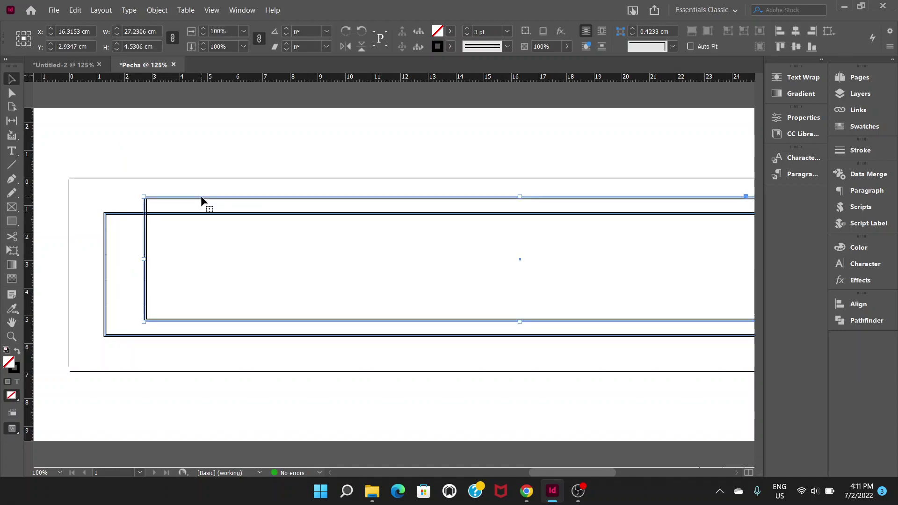
{"action": "key", "text": "ctrl+z"}
{"action": "key", "text": "ctrl+shift+z"}
{"action": "key", "text": "ctrl+z"}
{"action": "key", "text": "ctrl+z"}
{"action": "left_click", "coordinate": [172, 197]}
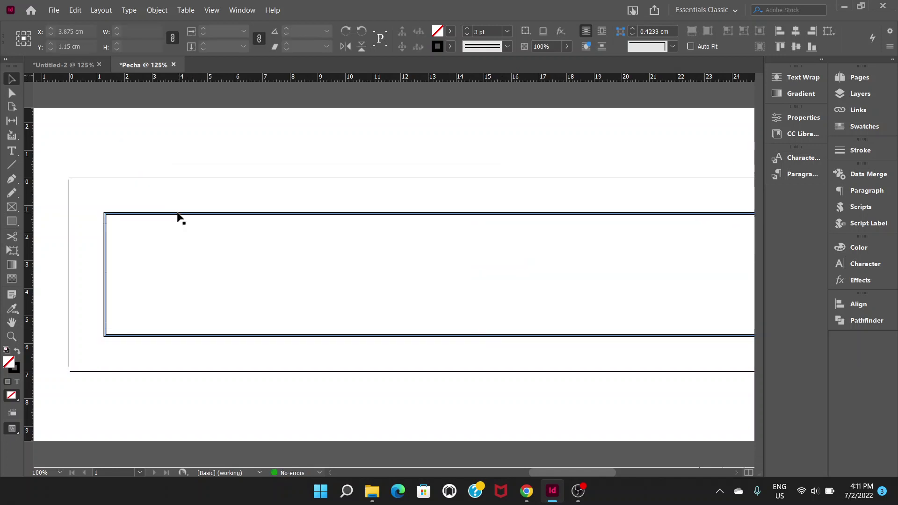
{"action": "left_click", "coordinate": [179, 220]}
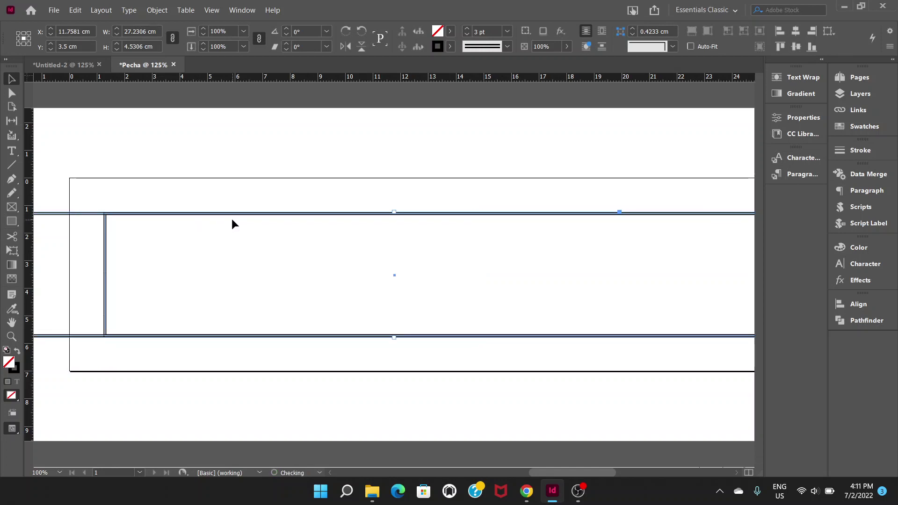
{"action": "mouse_move", "coordinate": [231, 219]}
{"action": "left_mouse_down"}
{"action": "mouse_move", "coordinate": [208, 158]}
{"action": "mouse_move", "coordinate": [185, 188]}
{"action": "mouse_move", "coordinate": [204, 222]}
{"action": "mouse_move", "coordinate": [190, 223]}
{"action": "left_mouse_up"}
{"action": "scroll", "coordinate": [219, 225], "scroll_direction": "left", "scroll_amount": 3}
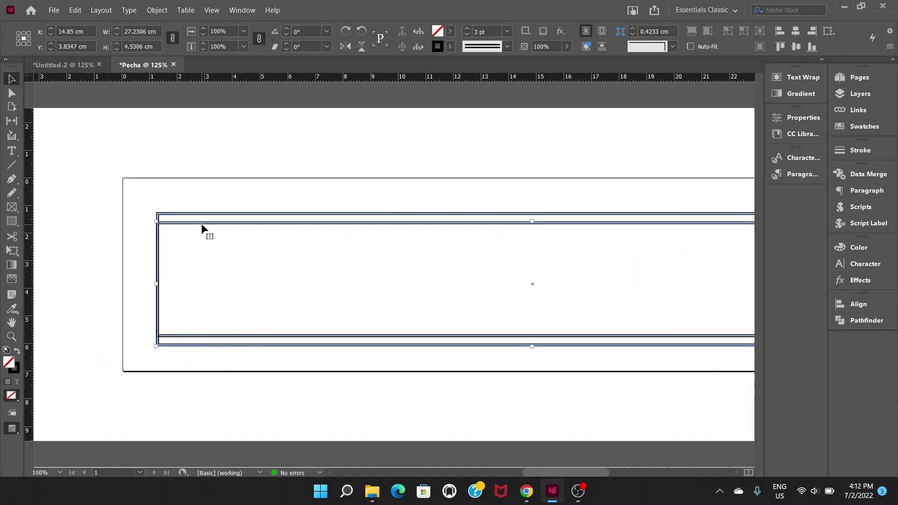
Resize the copied frame to 25.08 × 2.87 cm, nested inside the original.
{"action": "mouse_move", "coordinate": [203, 227]}
{"action": "left_mouse_down"}
{"action": "mouse_move", "coordinate": [234, 232]}
{"action": "mouse_move", "coordinate": [200, 184]}
{"action": "left_mouse_up"}
{"action": "left_click_drag", "start_coordinate": [373, 213], "coordinate": [259, 220]}
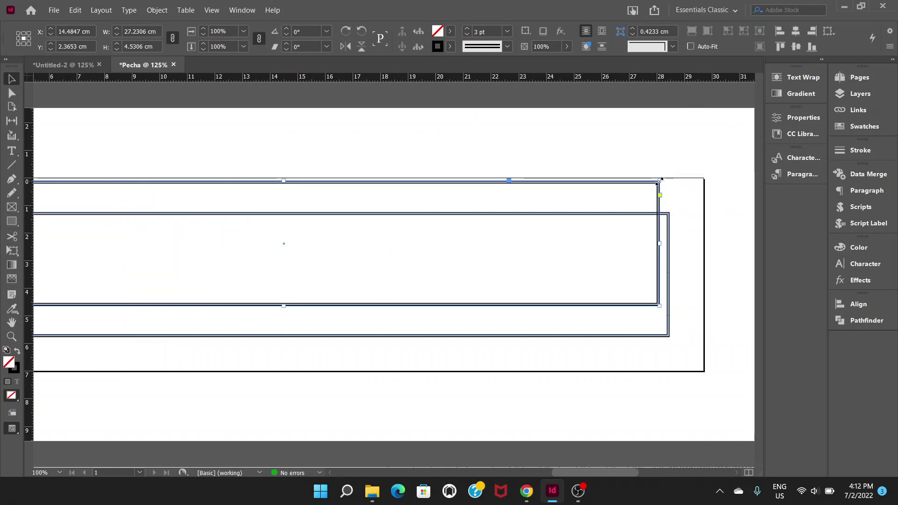
{"action": "left_click_drag", "start_coordinate": [660, 182], "coordinate": [636, 214]}
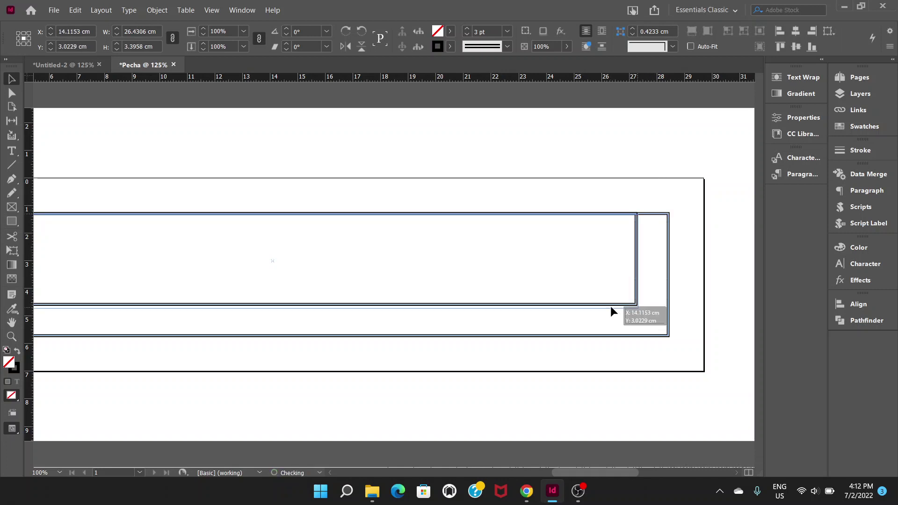
{"action": "left_click_drag", "start_coordinate": [611, 306], "coordinate": [615, 323]}
{"action": "left_click_drag", "start_coordinate": [484, 269], "coordinate": [459, 267]}
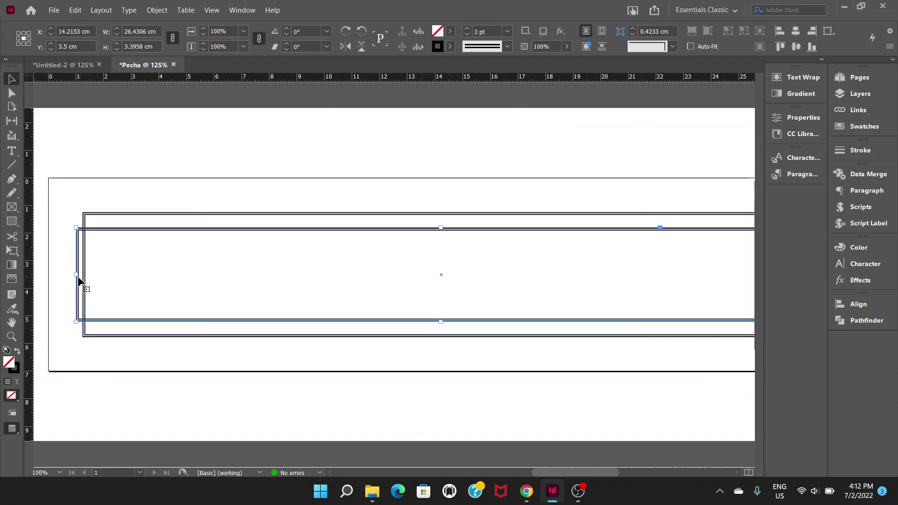
{"action": "left_click_drag", "start_coordinate": [78, 274], "coordinate": [114, 274]}
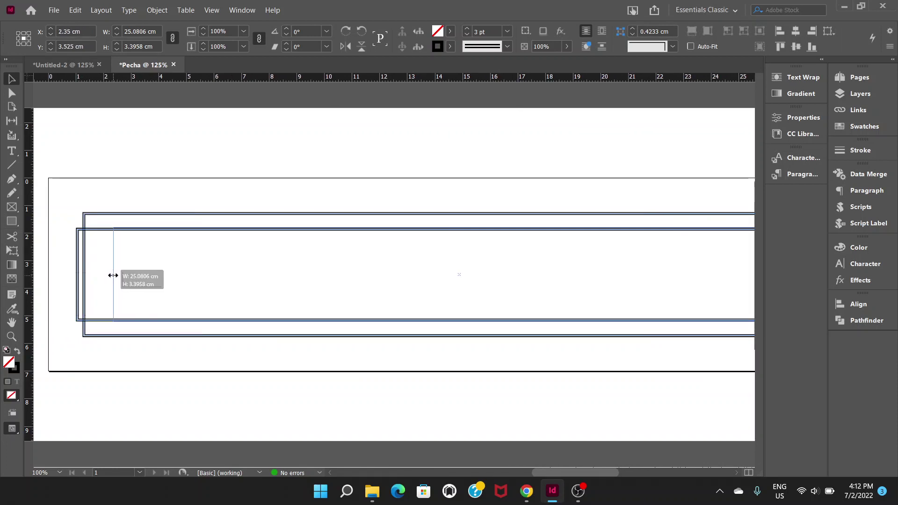
{"action": "left_click_drag", "start_coordinate": [542, 278], "coordinate": [339, 278]}
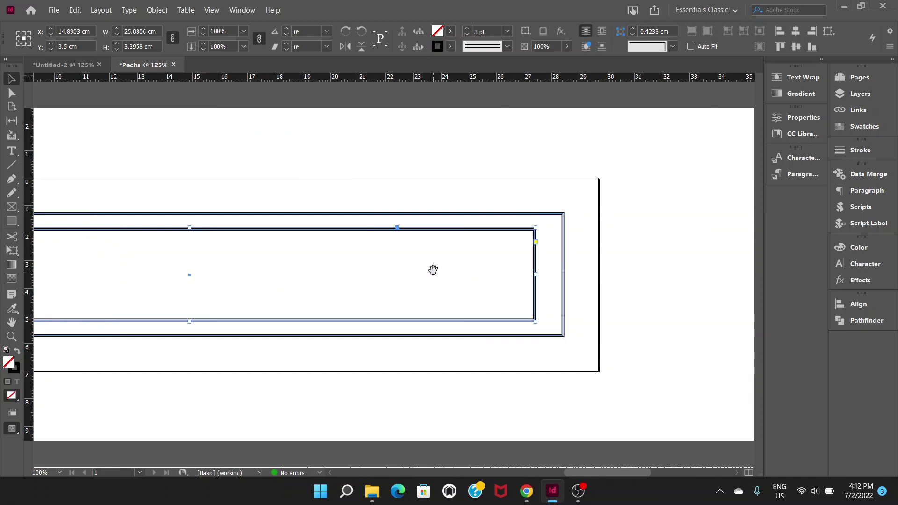
{"action": "left_click_drag", "start_coordinate": [192, 229], "coordinate": [192, 237]}
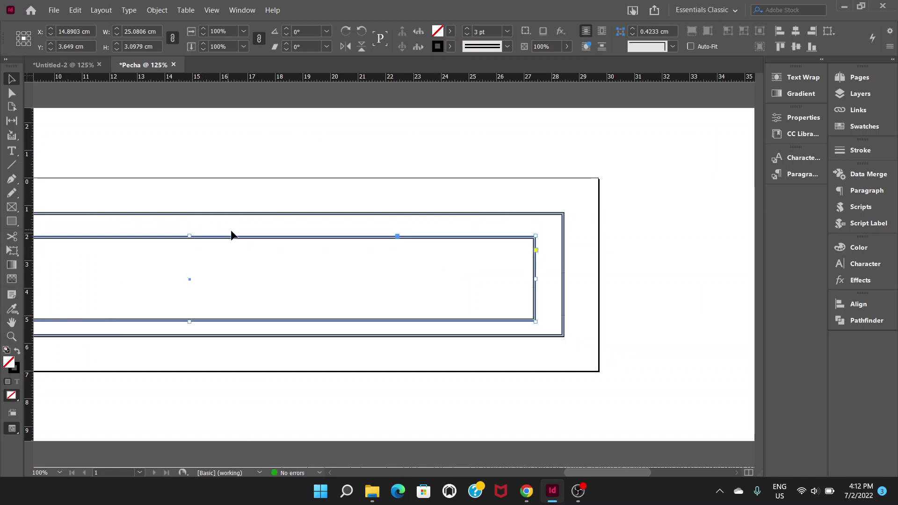
{"action": "mouse_move", "coordinate": [280, 264]}
{"action": "left_mouse_down"}
{"action": "mouse_move", "coordinate": [376, 233]}
{"action": "mouse_move", "coordinate": [412, 243]}
{"action": "left_mouse_up"}
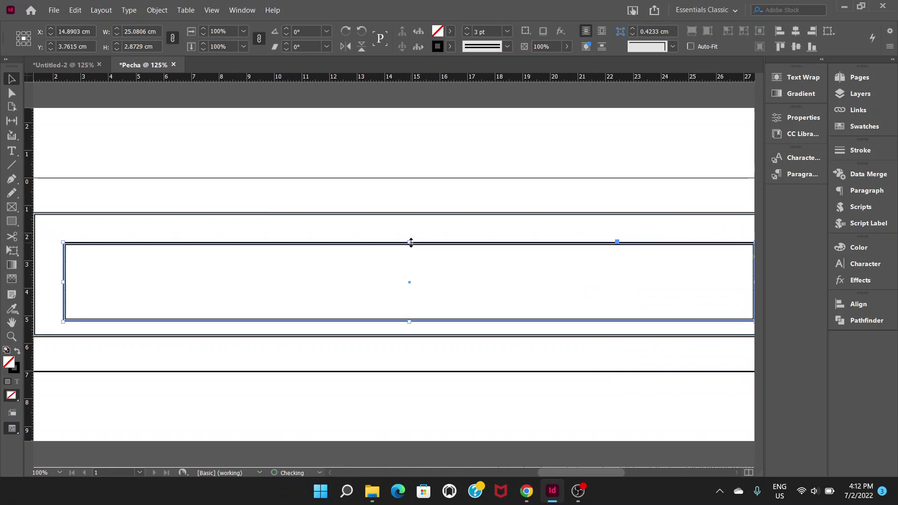
{"action": "key", "text": "ctrl+minus"}
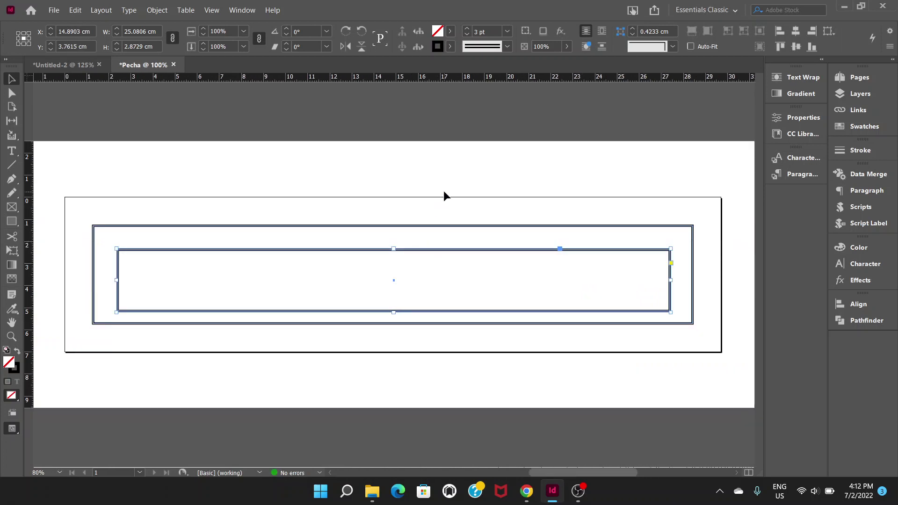
Select the innermost frame and open the Align panel from Window > Object & Layout.
{"action": "left_click", "coordinate": [444, 196]}
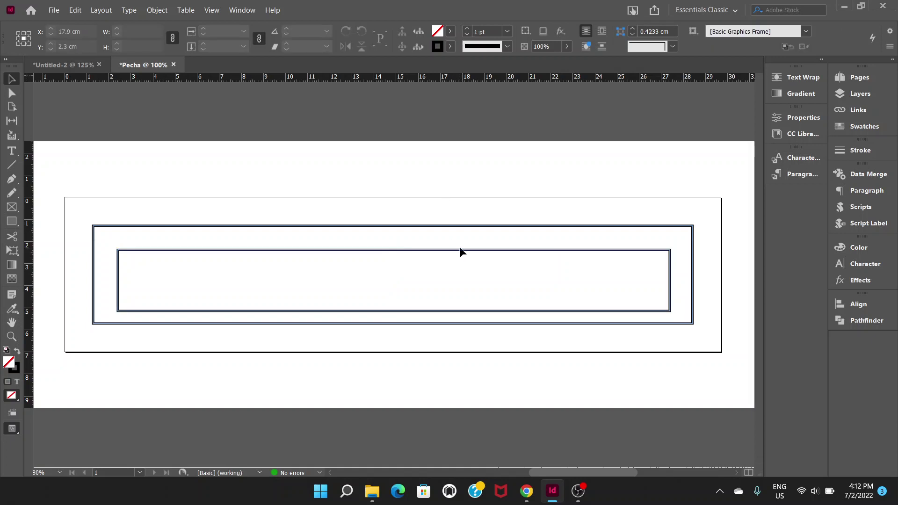
{"action": "left_click", "coordinate": [405, 254]}
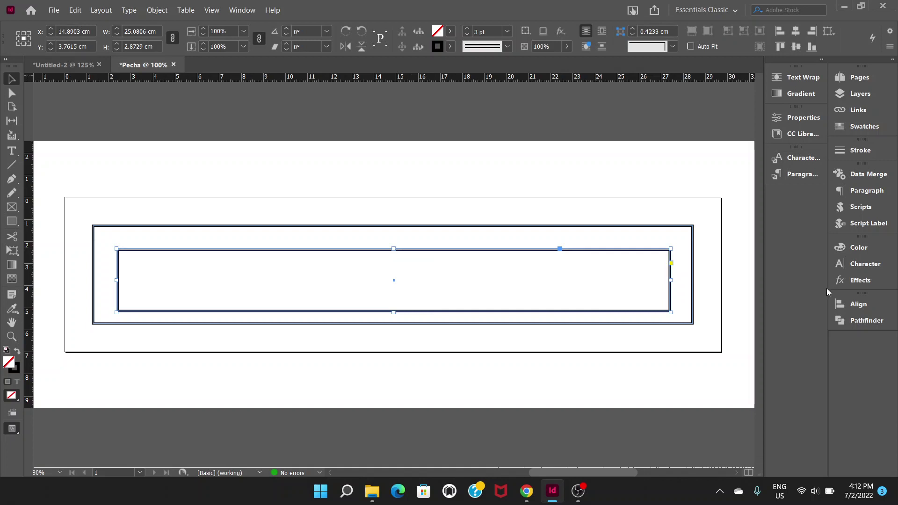
{"action": "left_click", "coordinate": [863, 305]}
{"action": "left_click", "coordinate": [861, 308]}
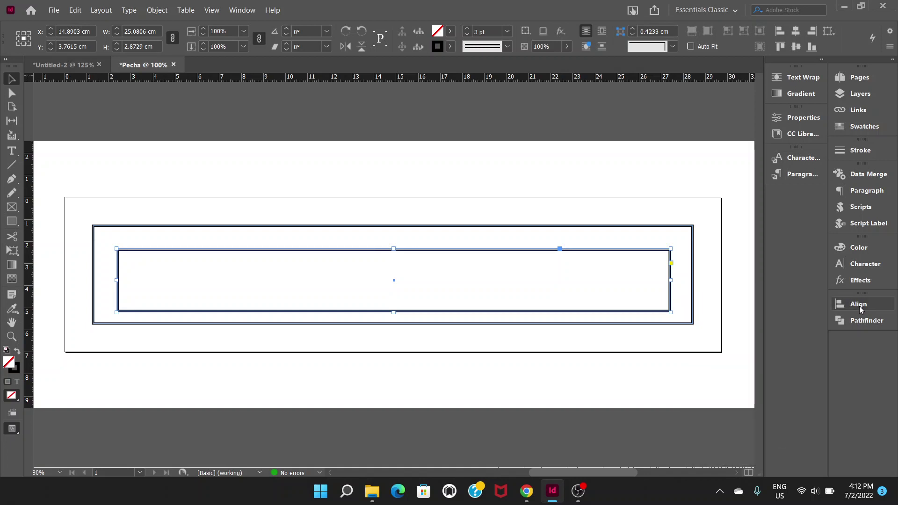
{"action": "left_click", "coordinate": [242, 10]}
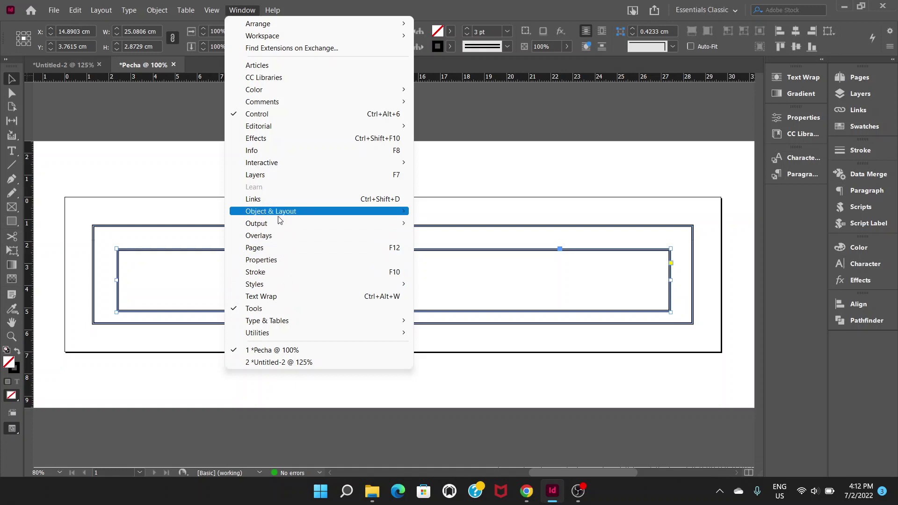
{"action": "mouse_move", "coordinate": [271, 211]}
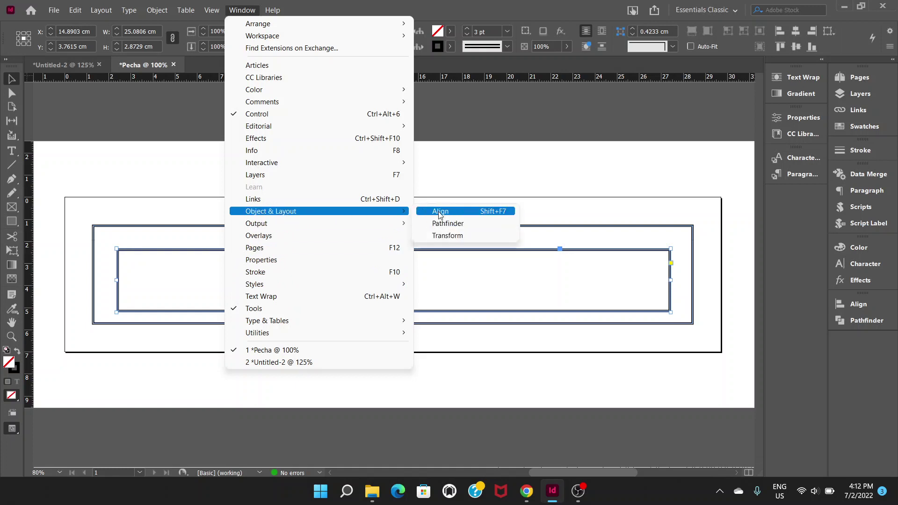
{"action": "left_click", "coordinate": [451, 212]}
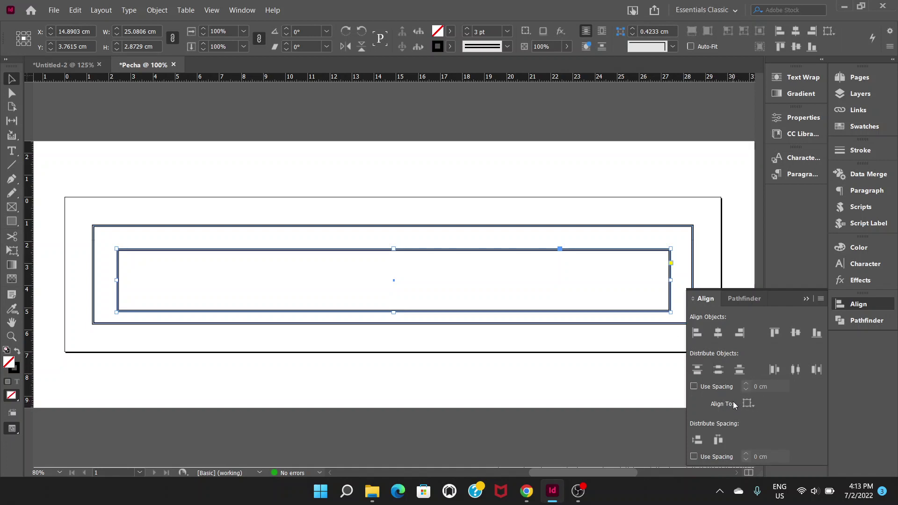
Align the innermost double-stroke frame to the page's horizontal and vertical centres, then reselect it.
{"action": "left_click", "coordinate": [750, 404]}
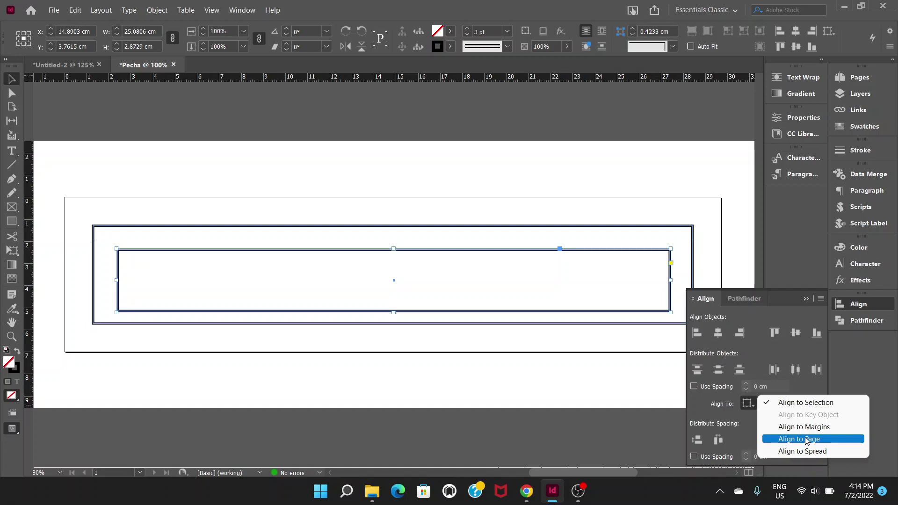
{"action": "left_click", "coordinate": [806, 440]}
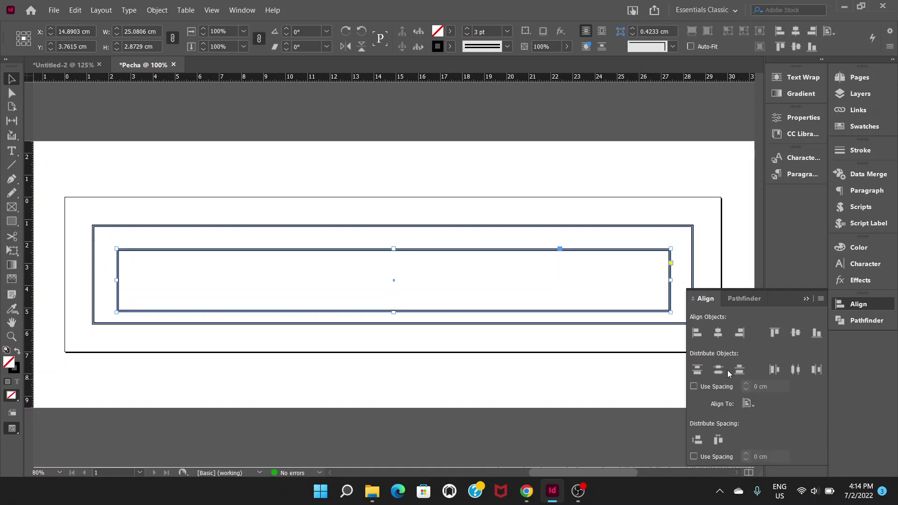
{"action": "left_click", "coordinate": [718, 335]}
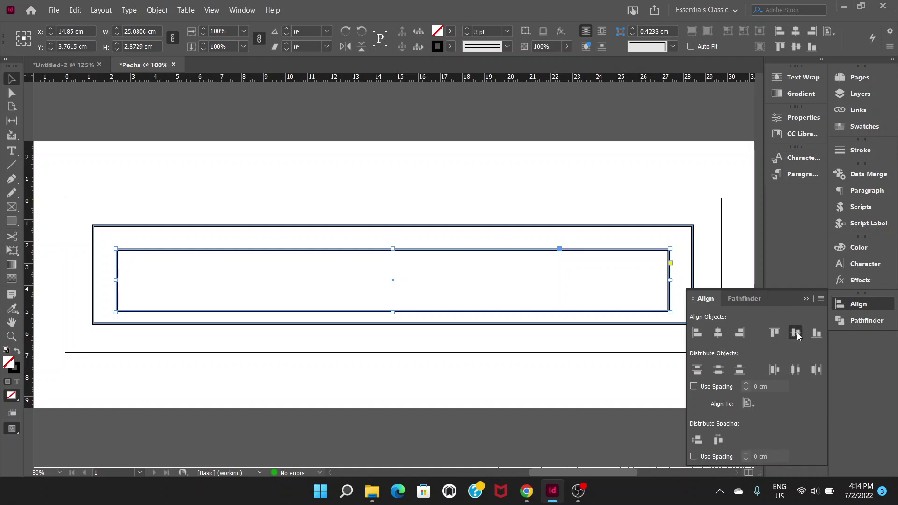
{"action": "left_click", "coordinate": [796, 335]}
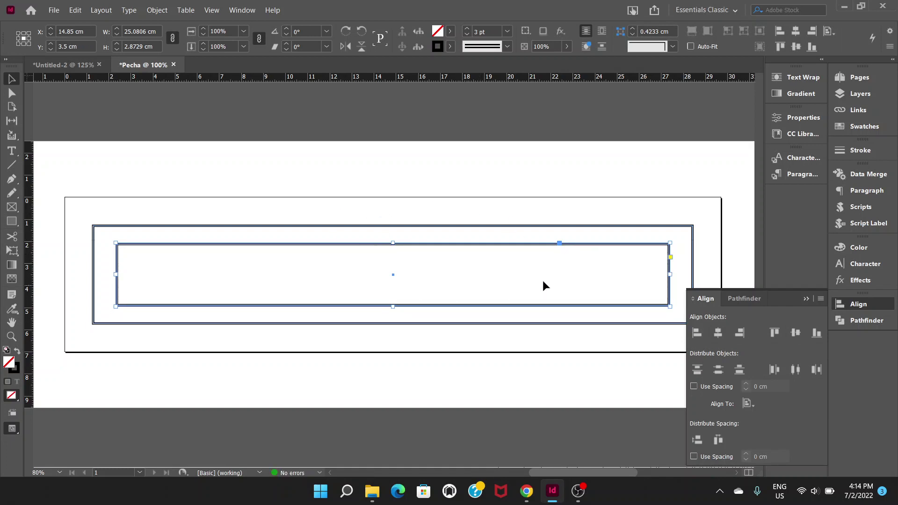
{"action": "left_click", "coordinate": [61, 240]}
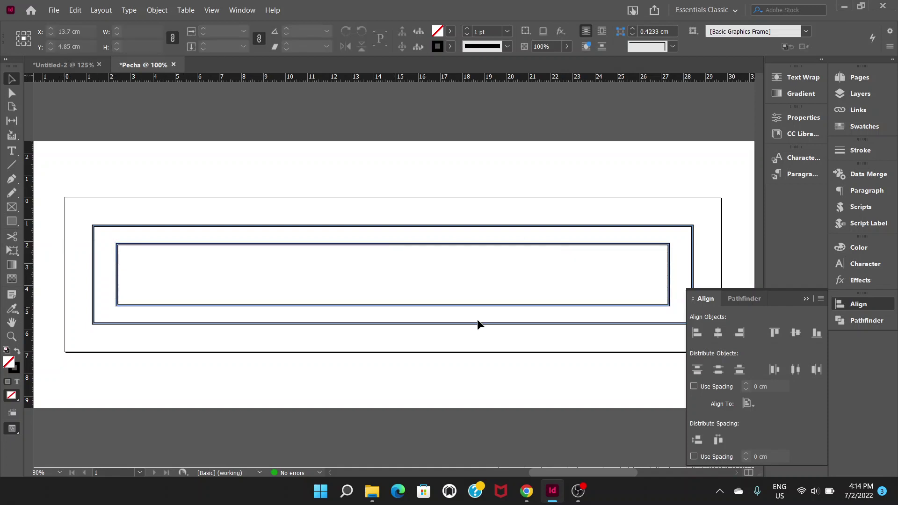
{"action": "left_click", "coordinate": [806, 299]}
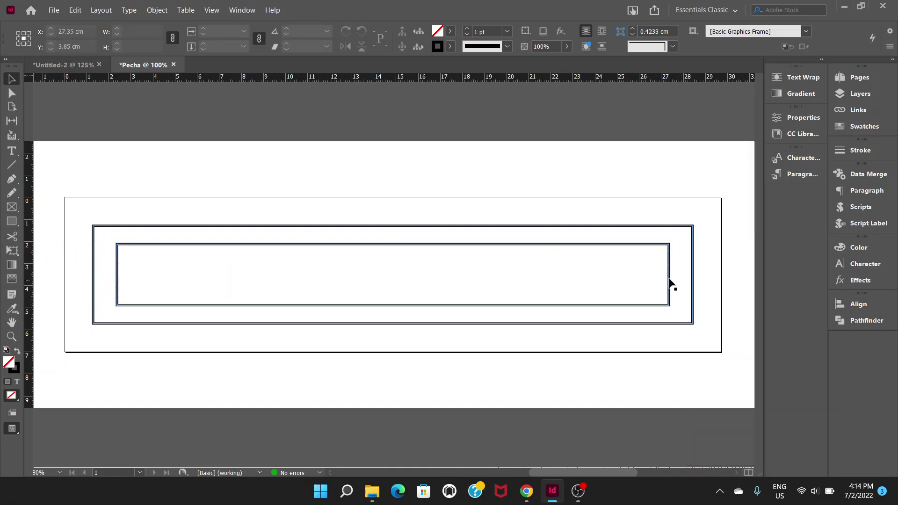
{"action": "left_click", "coordinate": [651, 308]}
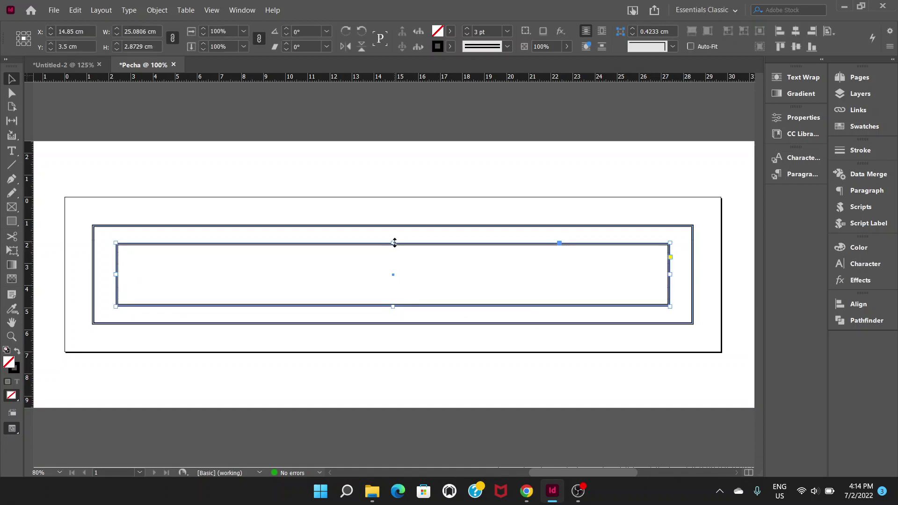
Lower the inner frame's top edge to about 2.69 cm tall and re-centre it vertically.
{"action": "left_click_drag", "start_coordinate": [394, 243], "coordinate": [400, 247]}
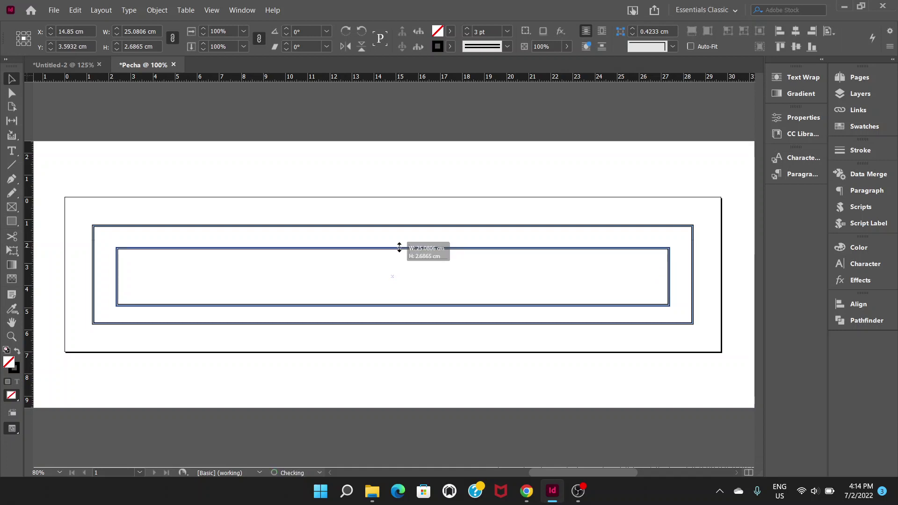
{"action": "left_click", "coordinate": [863, 305]}
{"action": "left_click", "coordinate": [794, 334]}
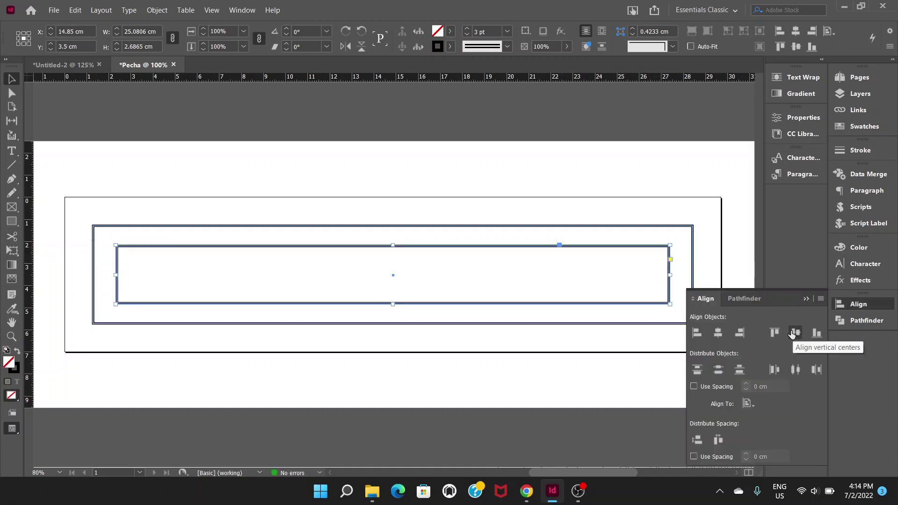
{"action": "left_click", "coordinate": [737, 248]}
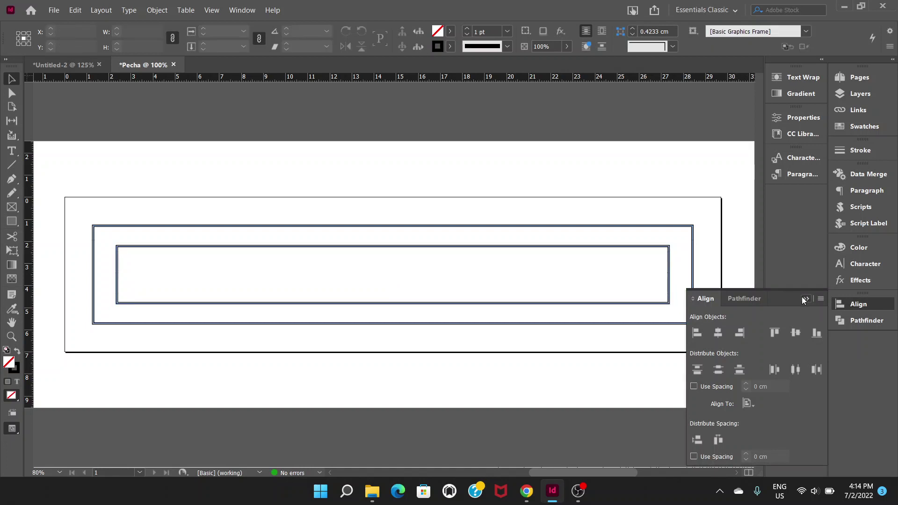
{"action": "left_click", "coordinate": [805, 299]}
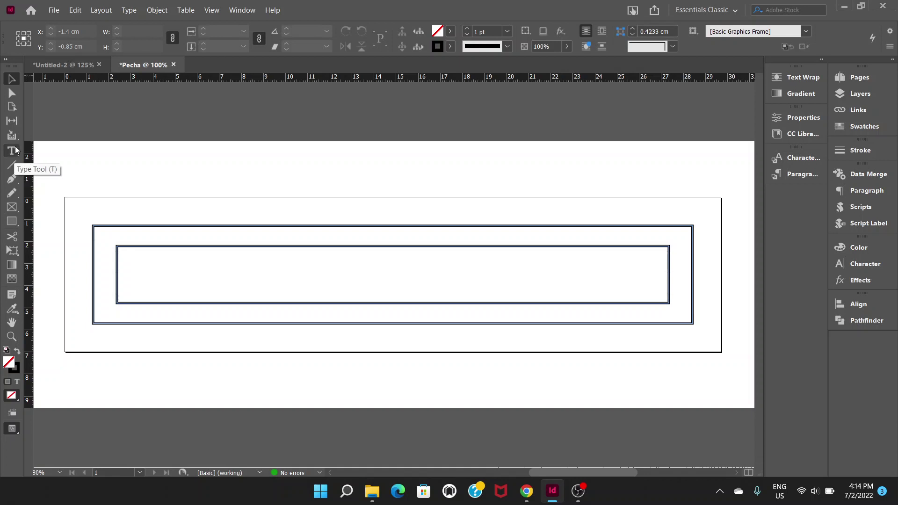
Draw a 2.48 cm vertical line spanning the inner frame's height near its left end.
{"action": "left_click", "coordinate": [13, 167]}
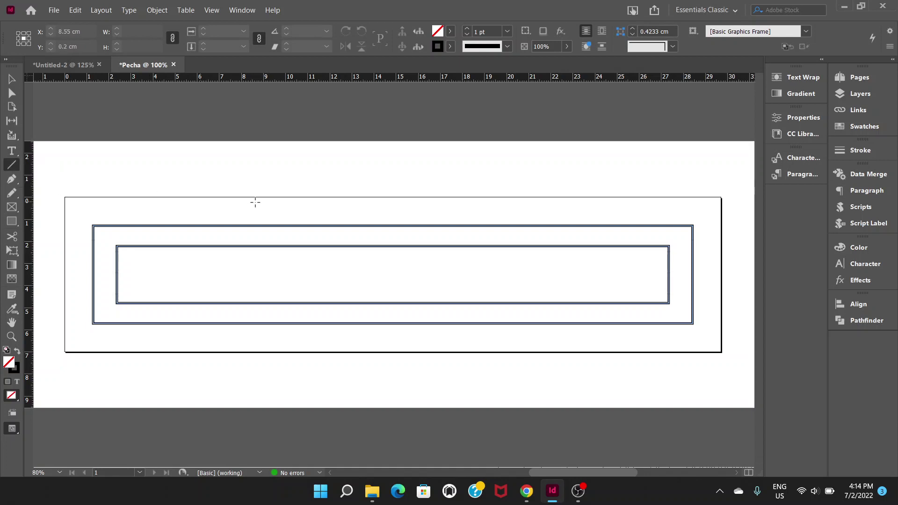
{"action": "scroll", "coordinate": [243, 226], "scroll_direction": "up", "scroll_amount": 1}
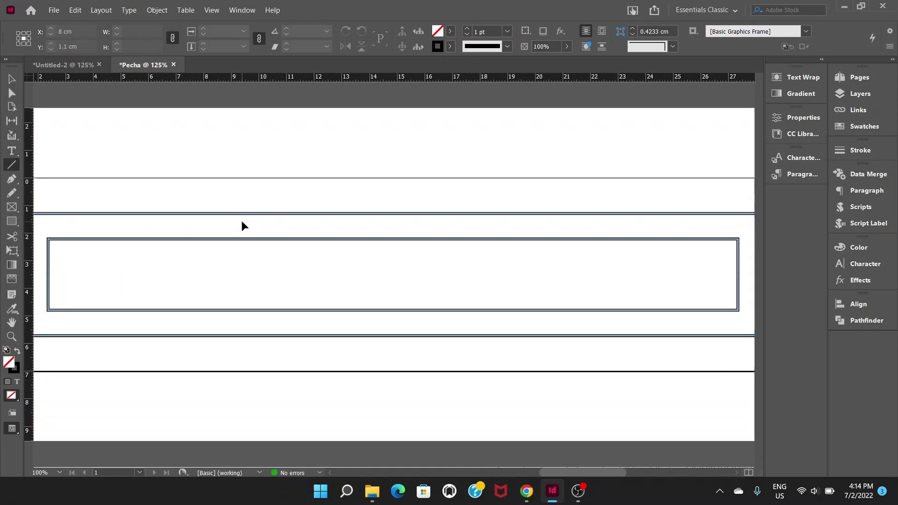
{"action": "scroll", "coordinate": [243, 226], "scroll_direction": "up", "scroll_amount": 1}
{"action": "left_click_drag", "start_coordinate": [376, 231], "coordinate": [377, 229]}
{"action": "scroll", "coordinate": [377, 229], "scroll_direction": "up", "scroll_amount": 1}
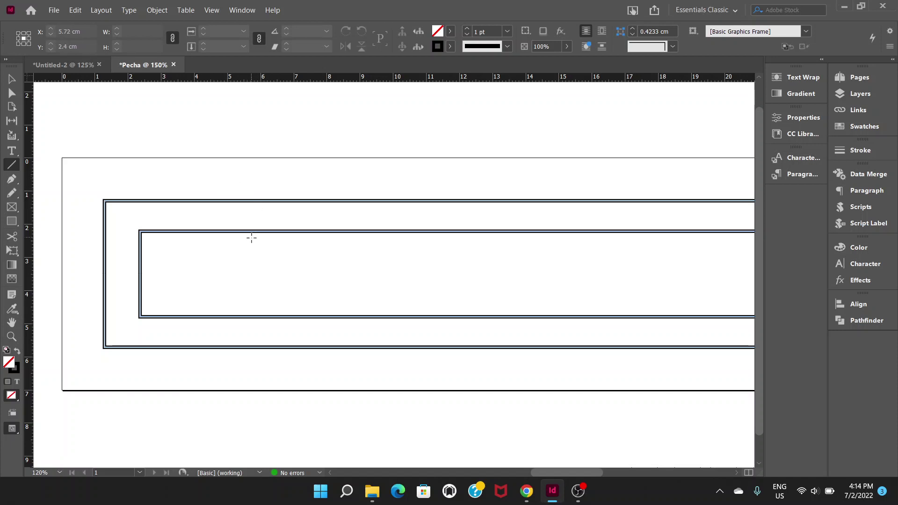
{"action": "mouse_move", "coordinate": [252, 236]}
{"action": "left_mouse_down"}
{"action": "mouse_move", "coordinate": [251, 307]}
{"action": "mouse_move", "coordinate": [251, 283]}
{"action": "left_mouse_up"}
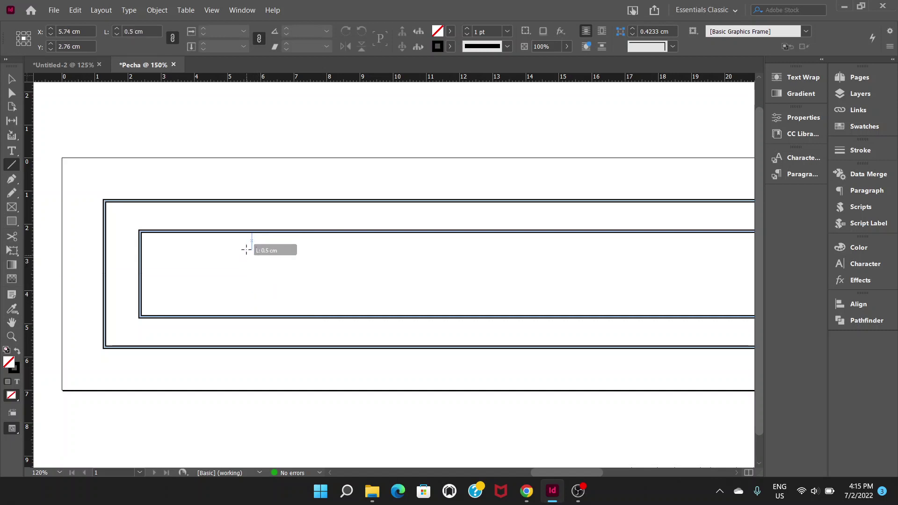
{"action": "mouse_move", "coordinate": [252, 283]}
{"action": "left_mouse_down"}
{"action": "mouse_move", "coordinate": [244, 301]}
{"action": "mouse_move", "coordinate": [263, 311]}
{"action": "left_mouse_up"}
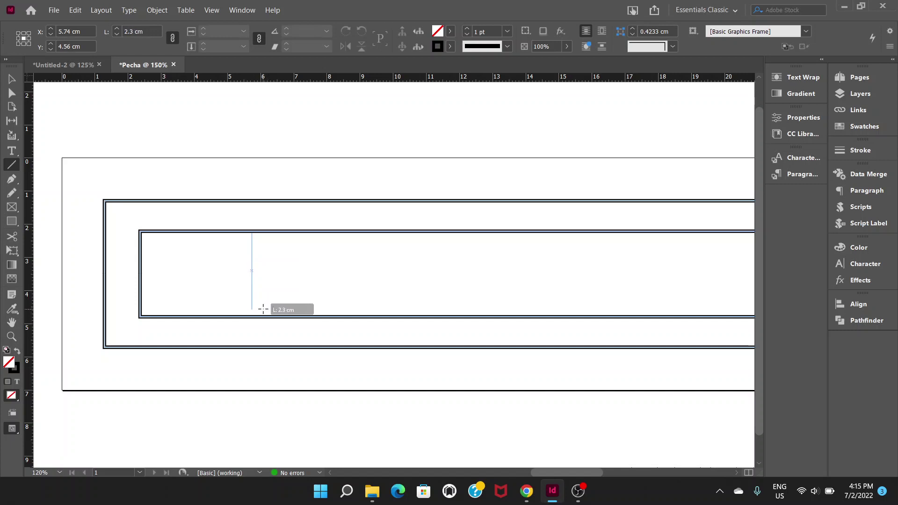
{"action": "mouse_move", "coordinate": [263, 311]}
{"action": "left_mouse_down"}
{"action": "mouse_move", "coordinate": [264, 319]}
{"action": "mouse_move", "coordinate": [397, 253]}
{"action": "mouse_move", "coordinate": [269, 311]}
{"action": "left_mouse_up"}
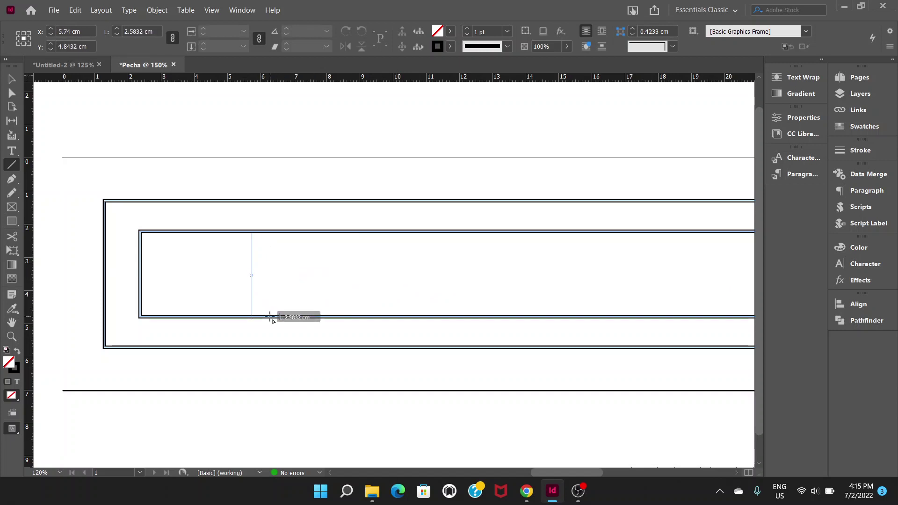
{"action": "left_click_drag", "start_coordinate": [269, 311], "coordinate": [270, 314]}
{"action": "left_click", "coordinate": [11, 79]}
{"action": "left_click", "coordinate": [236, 216]}
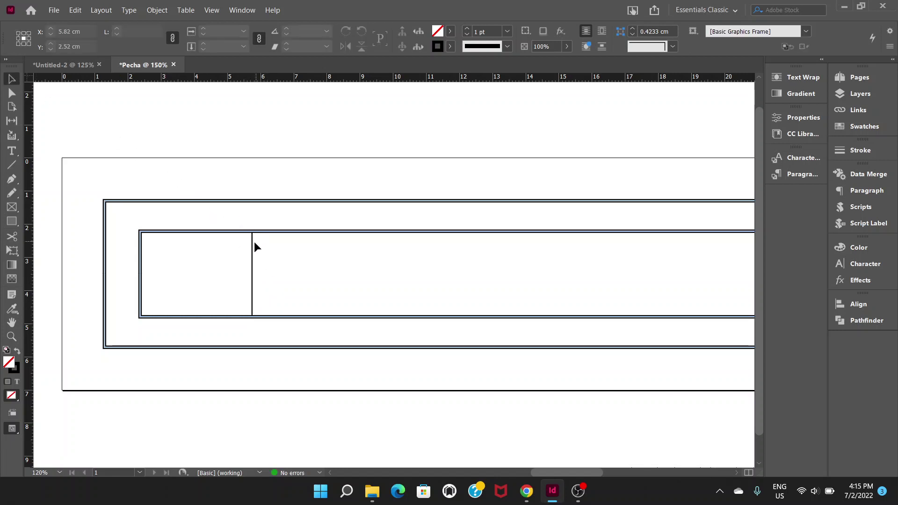
{"action": "left_click", "coordinate": [253, 267]}
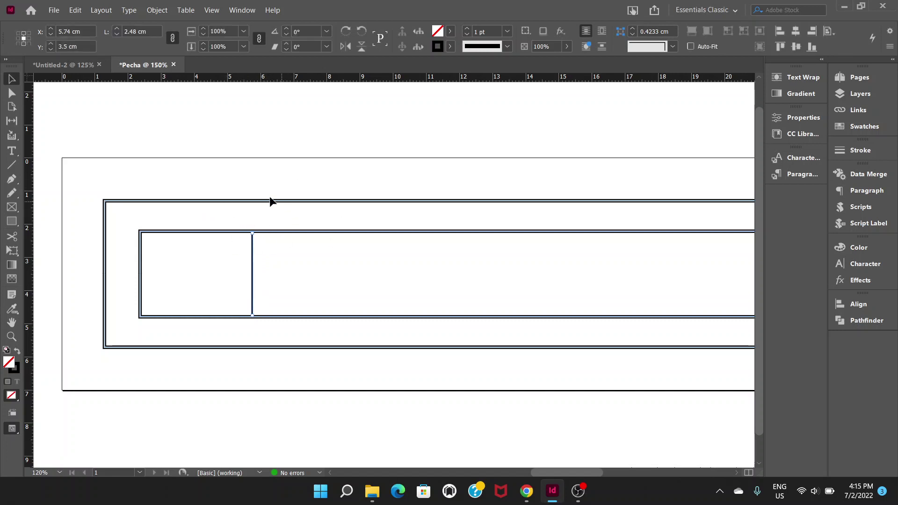
Give the divider line a 2 pt Thick - Thick double stroke.
{"action": "left_click", "coordinate": [468, 28]}
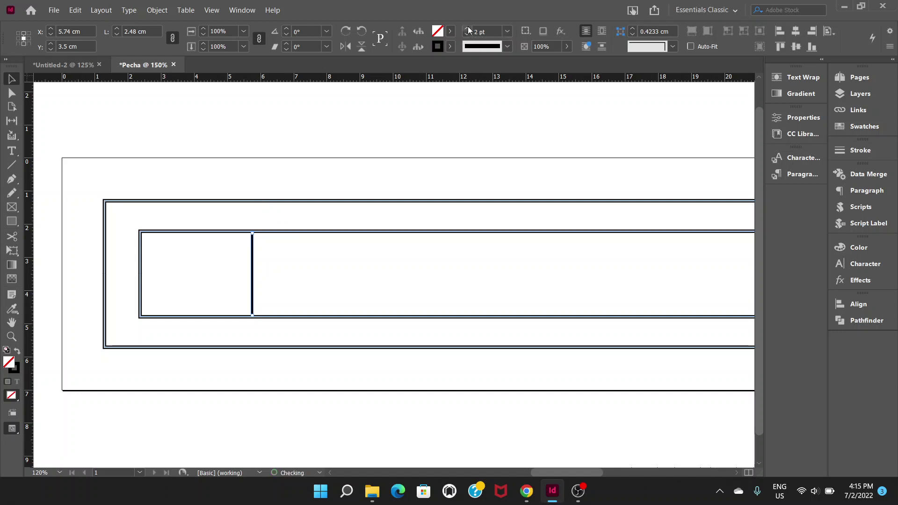
{"action": "left_click", "coordinate": [509, 48]}
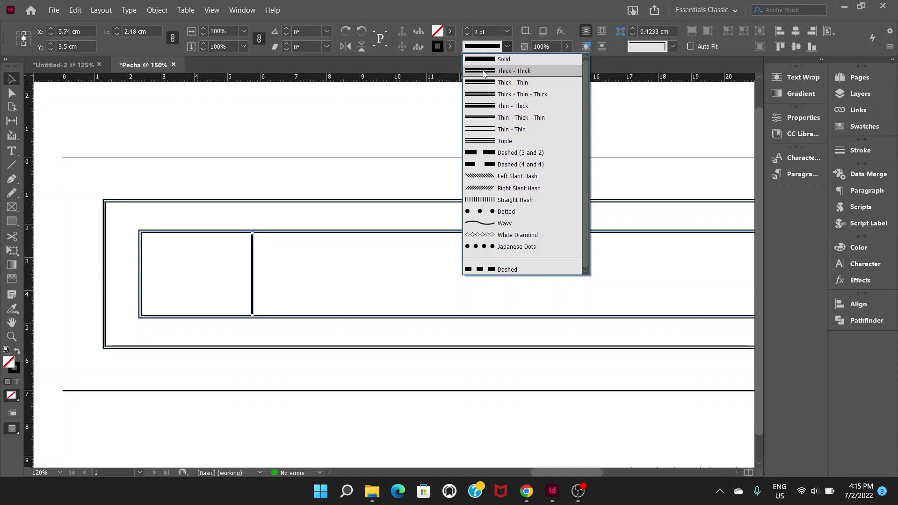
{"action": "left_click", "coordinate": [483, 73]}
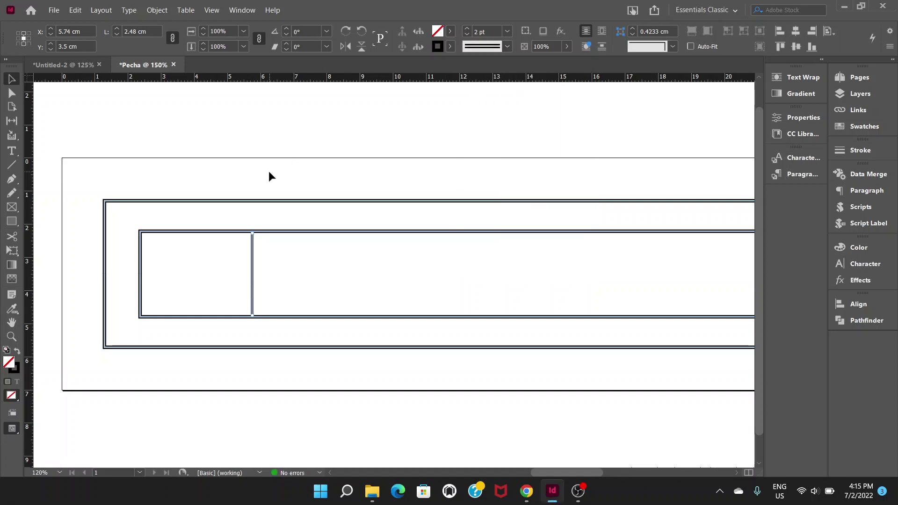
{"action": "left_click", "coordinate": [372, 281]}
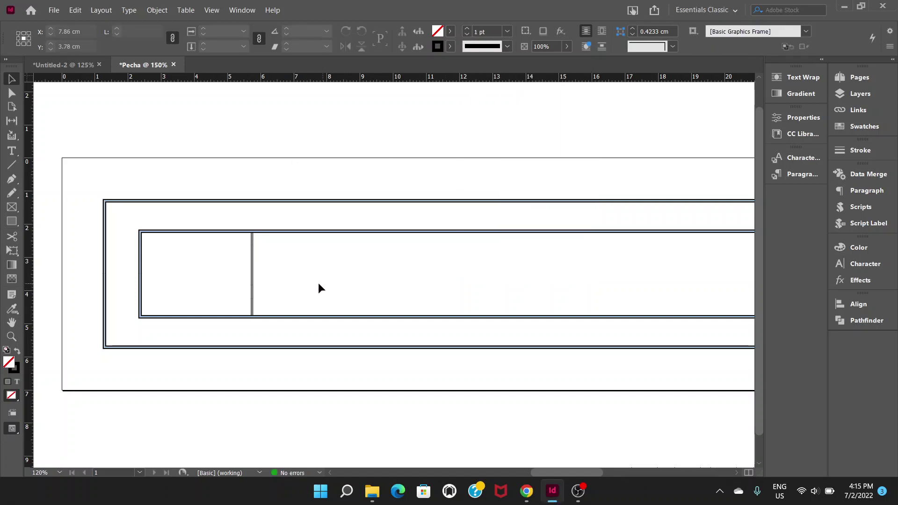
{"action": "left_click", "coordinate": [256, 263]}
{"action": "scroll", "coordinate": [267, 254], "scroll_direction": "down", "scroll_amount": 1}
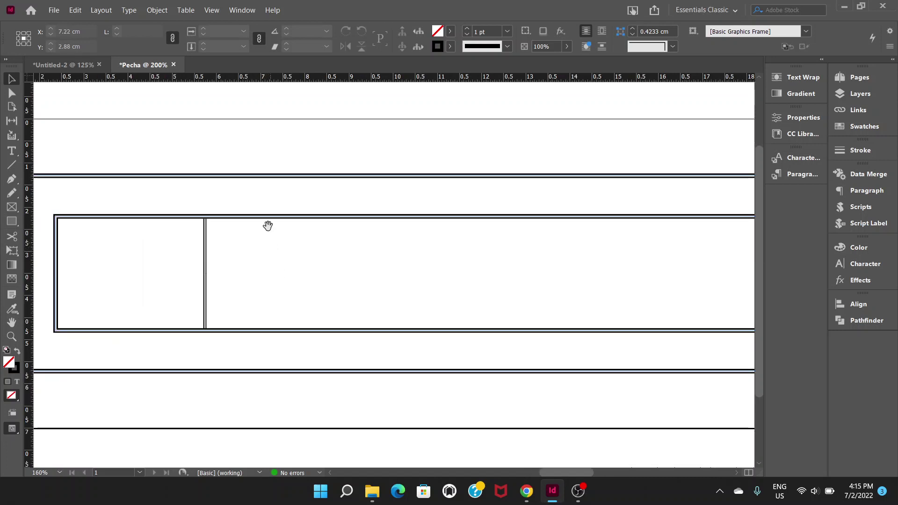
{"action": "scroll", "coordinate": [266, 226], "scroll_direction": "up", "scroll_amount": 2}
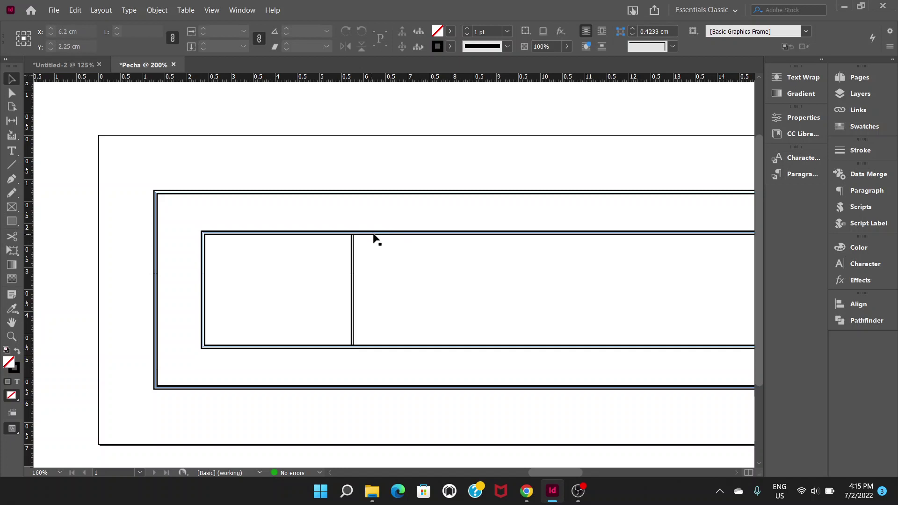
Reselect the divider and raise its stroke weight to 3 pt.
{"action": "left_click", "coordinate": [399, 238]}
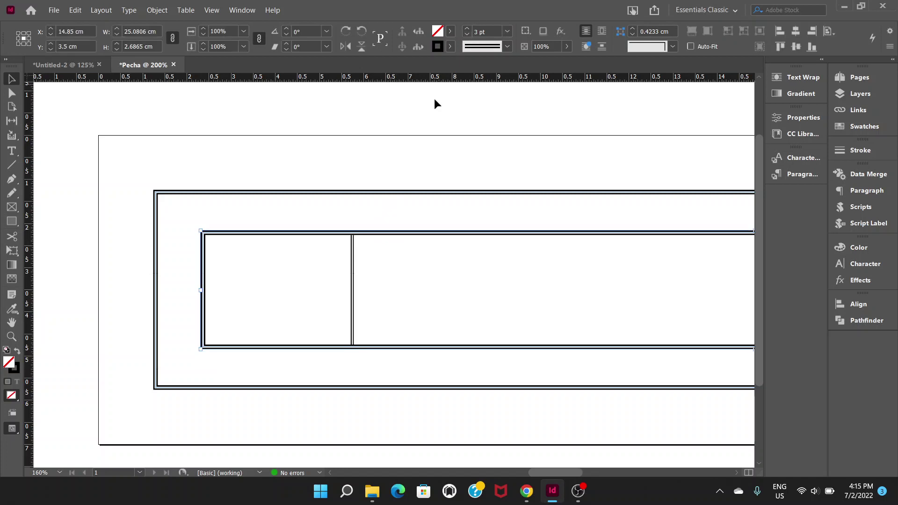
{"action": "left_click", "coordinate": [353, 261]}
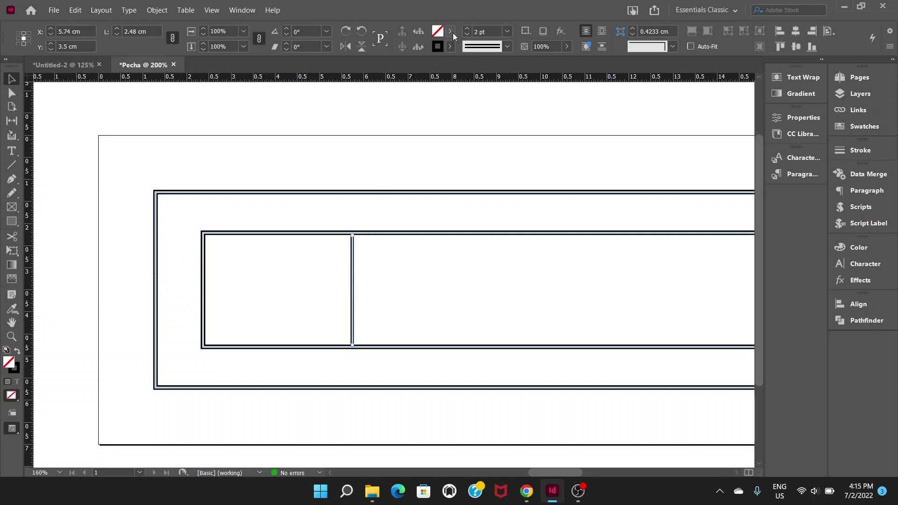
{"action": "left_click", "coordinate": [468, 28]}
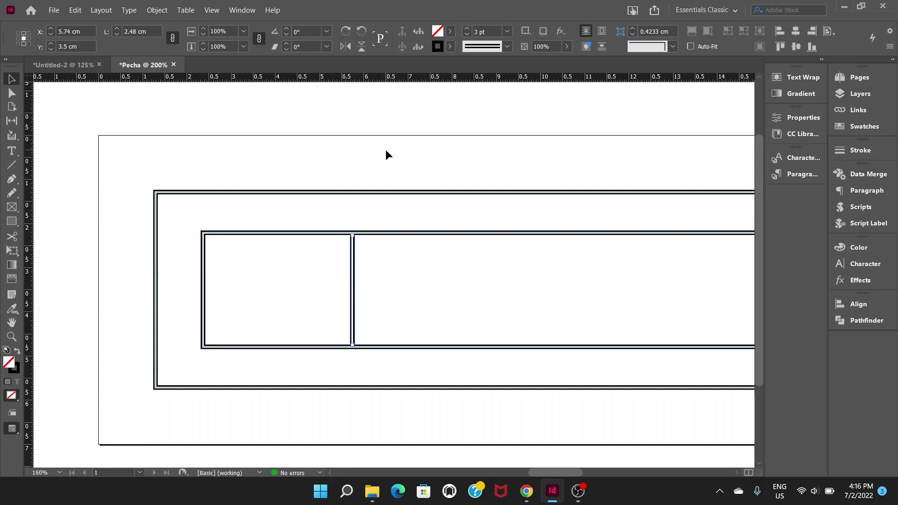
{"action": "left_click", "coordinate": [375, 174]}
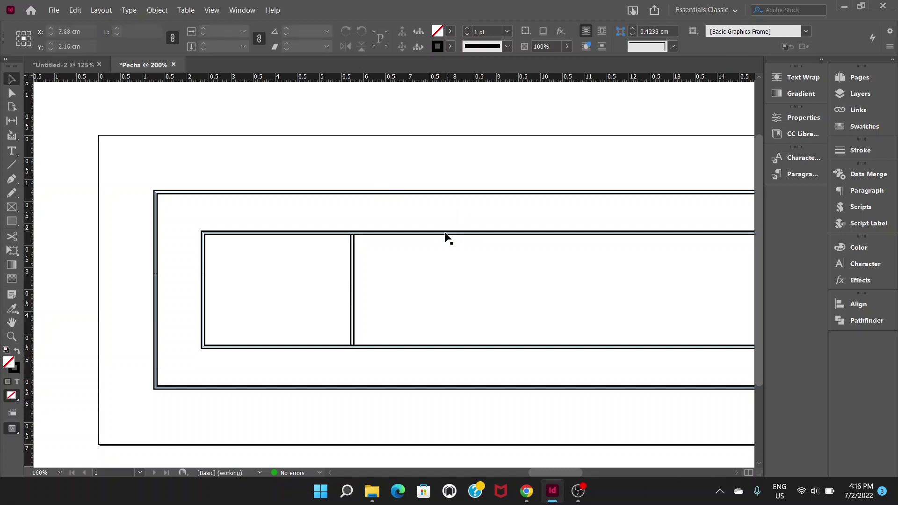
{"action": "scroll", "coordinate": [454, 241], "scroll_direction": "down", "scroll_amount": 2}
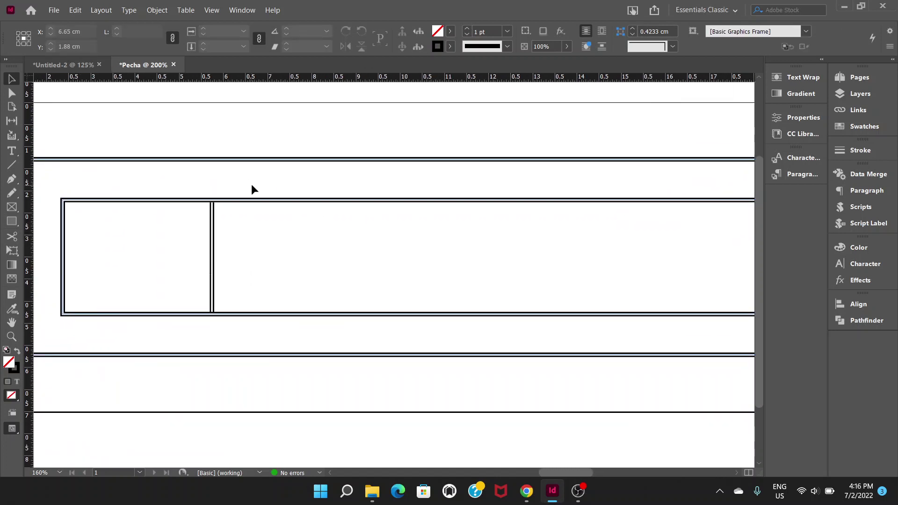
{"action": "scroll", "coordinate": [255, 190], "scroll_direction": "down", "scroll_amount": 1}
{"action": "scroll", "coordinate": [254, 189], "scroll_direction": "right", "scroll_amount": 4}
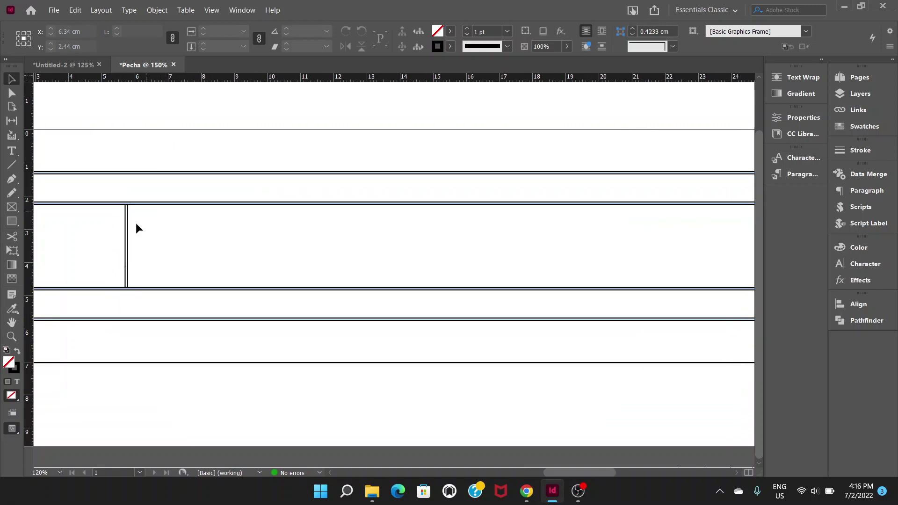
Alt-drag a copy of the 3 pt divider and place it just right of the original.
{"action": "left_click", "coordinate": [129, 239]}
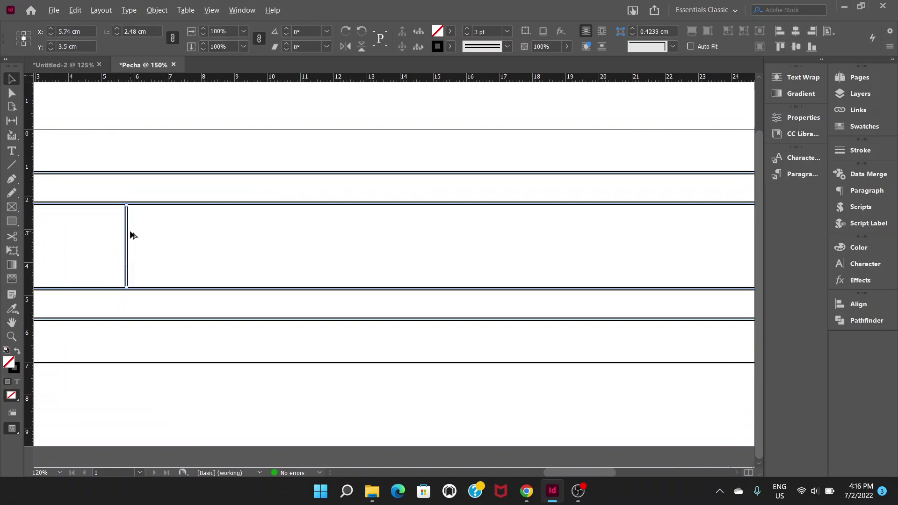
{"action": "left_click_drag", "start_coordinate": [128, 237], "coordinate": [593, 250]}
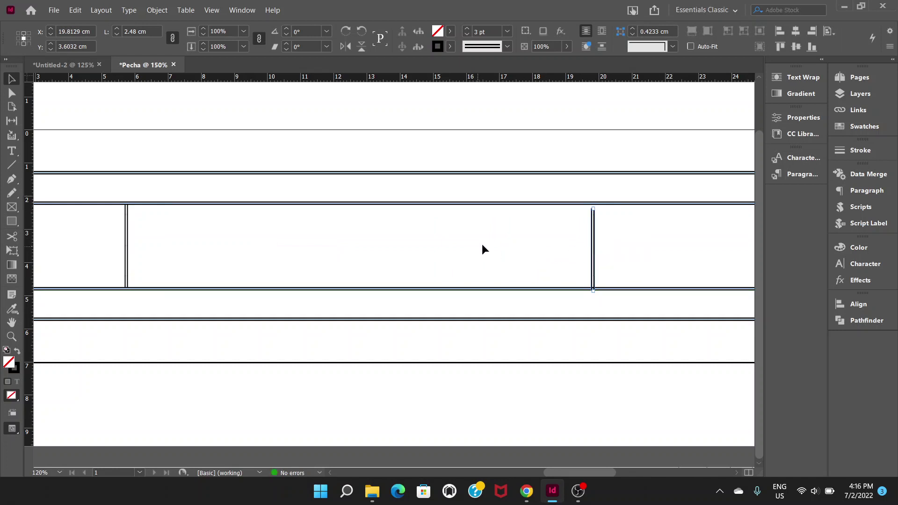
{"action": "scroll", "coordinate": [482, 244], "scroll_direction": "right", "scroll_amount": 4}
{"action": "mouse_move", "coordinate": [467, 241]}
{"action": "left_mouse_down"}
{"action": "mouse_move", "coordinate": [582, 238]}
{"action": "mouse_move", "coordinate": [291, 238]}
{"action": "left_mouse_up"}
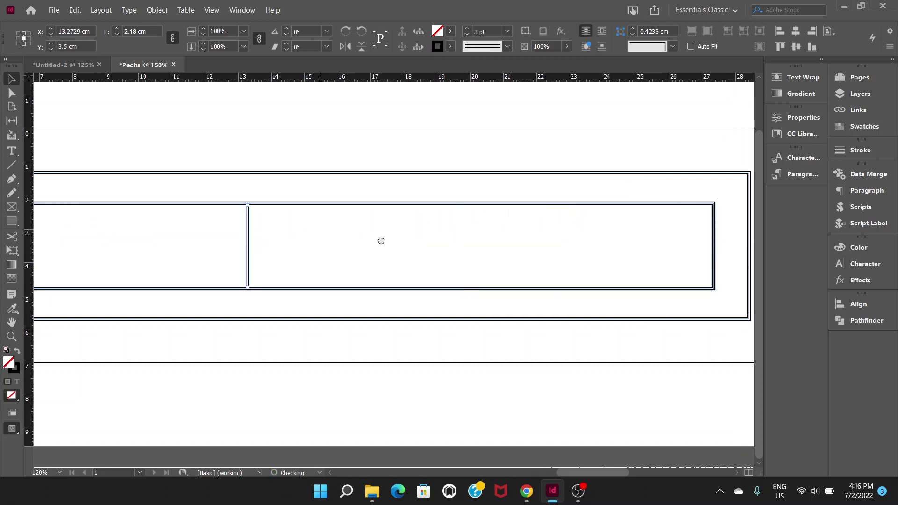
{"action": "scroll", "coordinate": [444, 241], "scroll_direction": "left", "scroll_amount": 5}
{"action": "left_click_drag", "start_coordinate": [557, 253], "coordinate": [331, 255]}
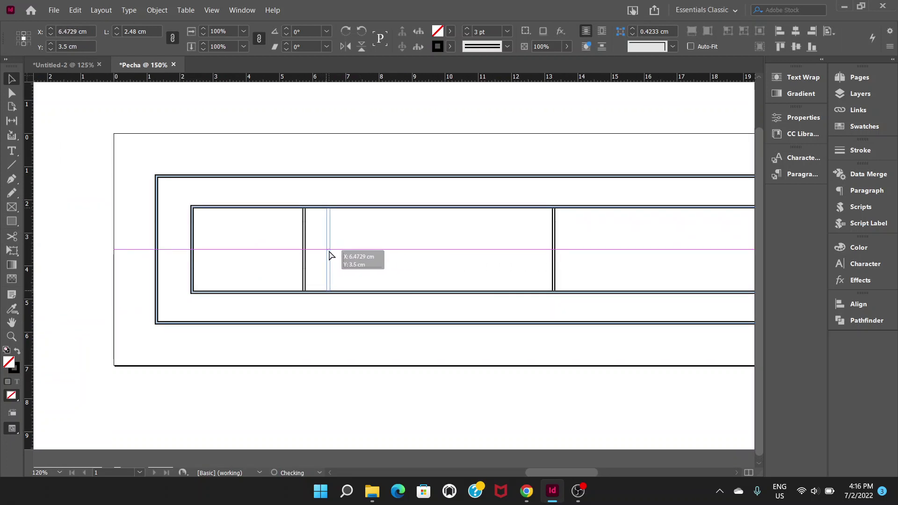
{"action": "left_click_drag", "start_coordinate": [332, 256], "coordinate": [329, 252]}
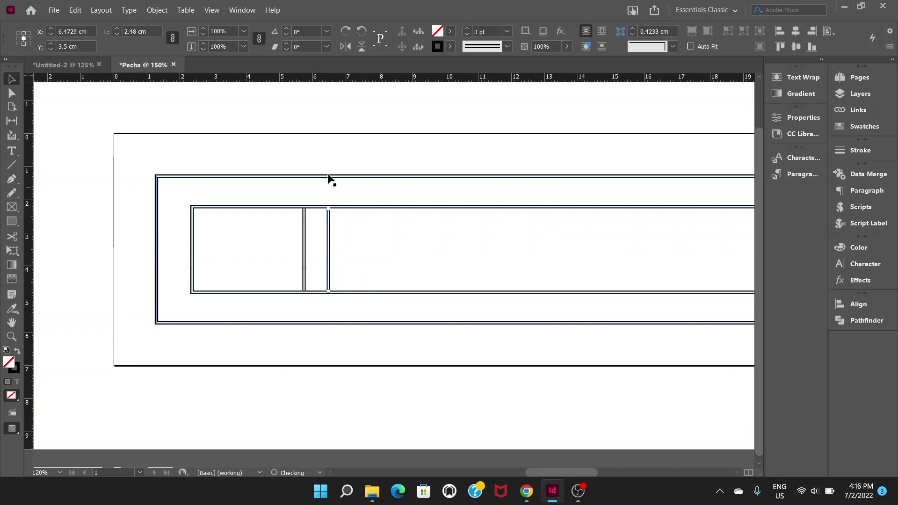
{"action": "left_click", "coordinate": [418, 199]}
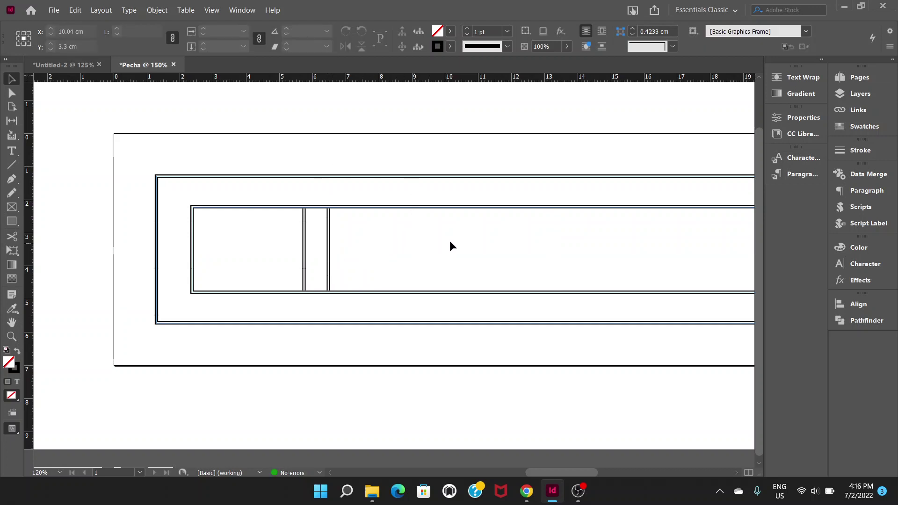
{"action": "left_click_drag", "start_coordinate": [436, 238], "coordinate": [380, 245]}
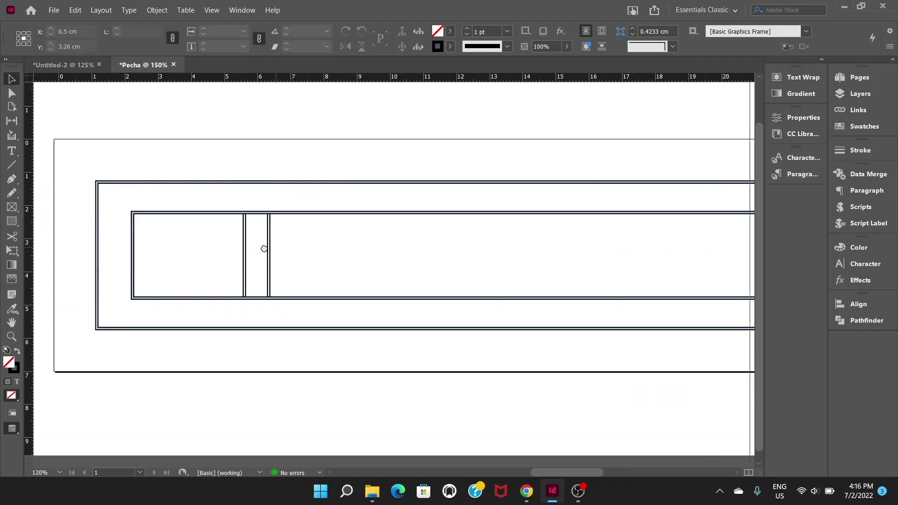
{"action": "left_click_drag", "start_coordinate": [274, 252], "coordinate": [236, 247]}
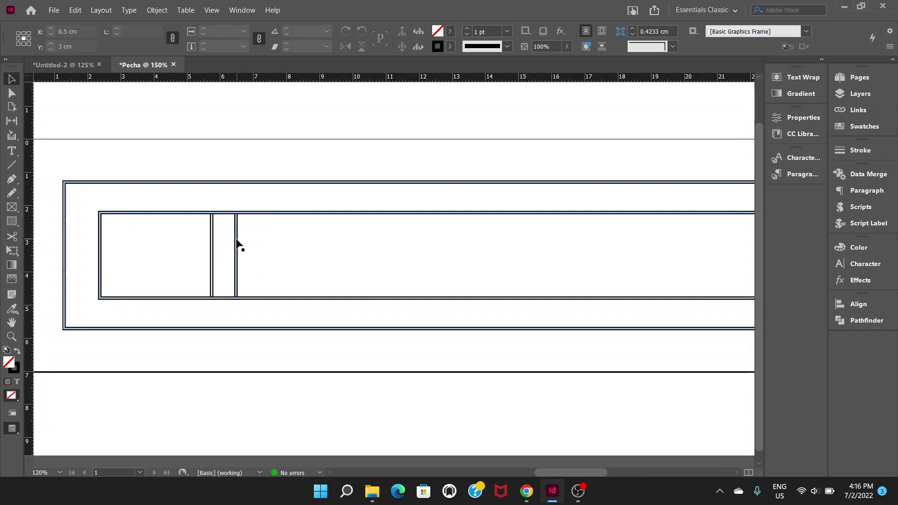
{"action": "left_click", "coordinate": [236, 238]}
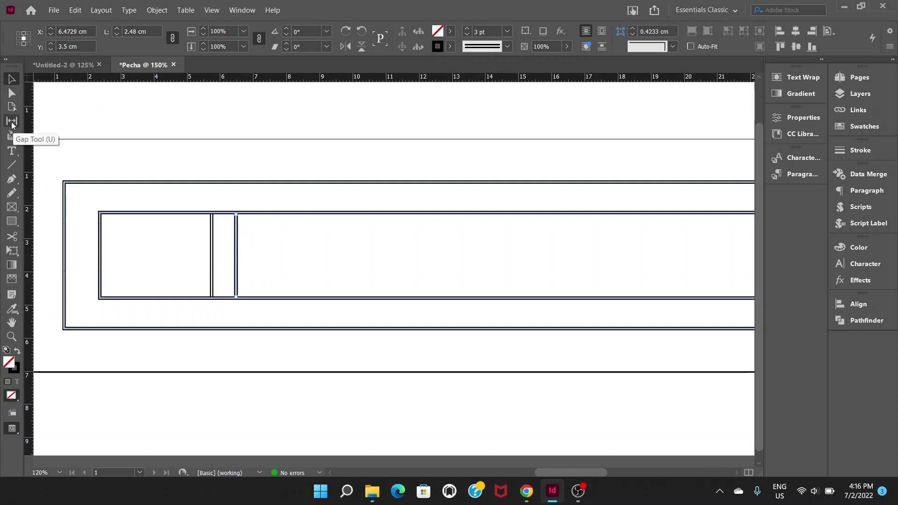
Shift-select both vertical lines of the left divider, about 0.84 × 2.48 cm together.
{"action": "left_click", "coordinate": [11, 251]}
{"action": "left_click", "coordinate": [12, 79]}
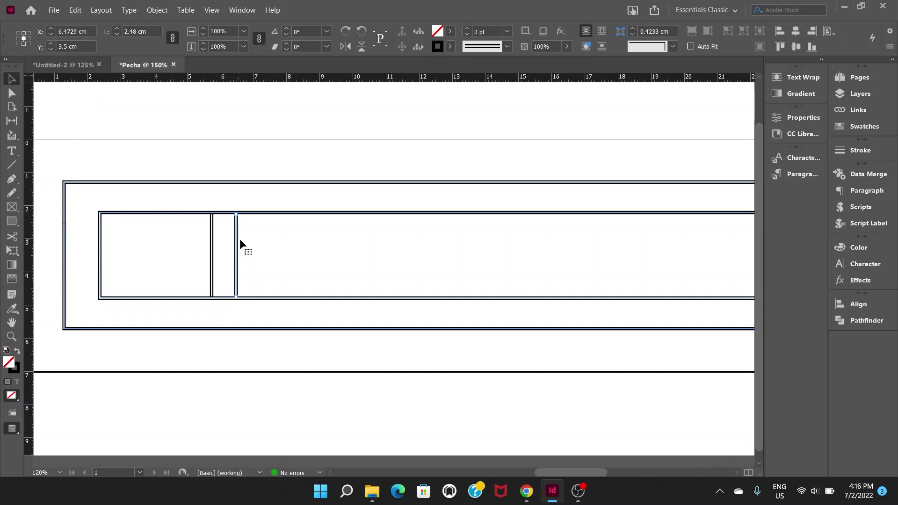
{"action": "left_click", "coordinate": [252, 257]}
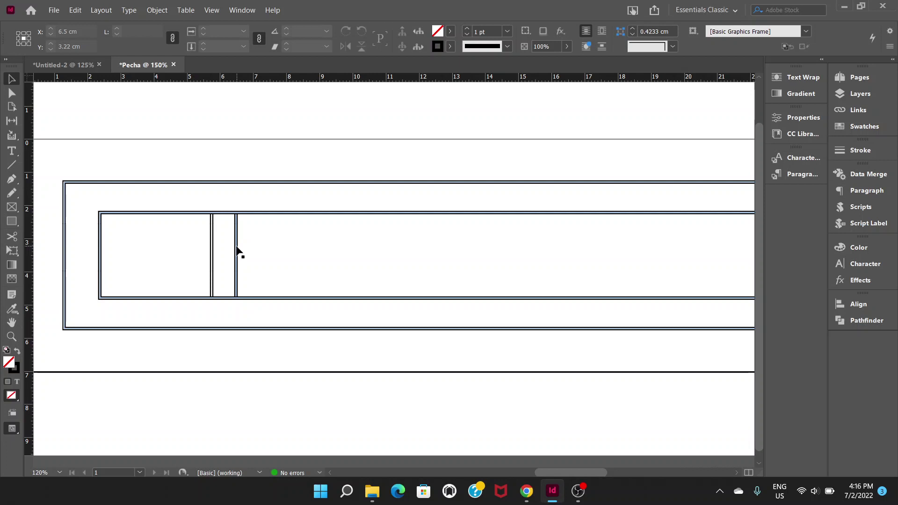
{"action": "left_click", "coordinate": [239, 254]}
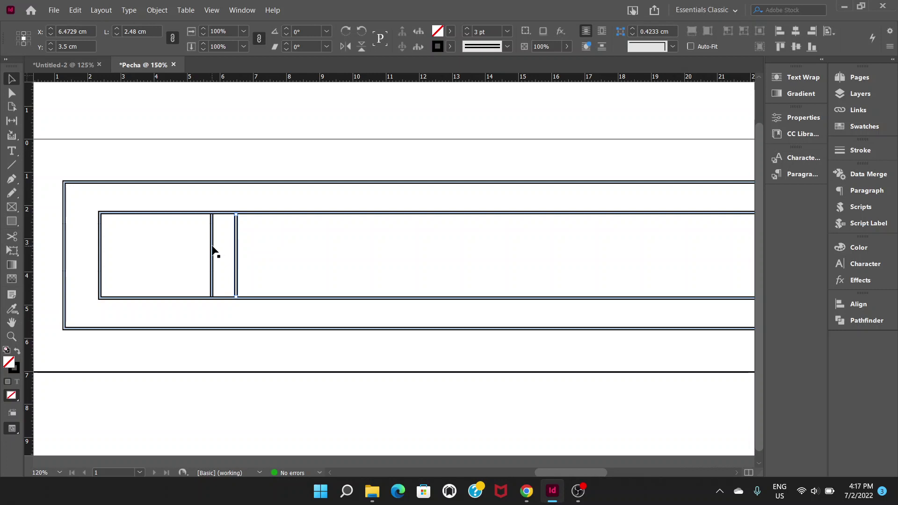
{"action": "left_click", "coordinate": [215, 252], "text": "shift"}
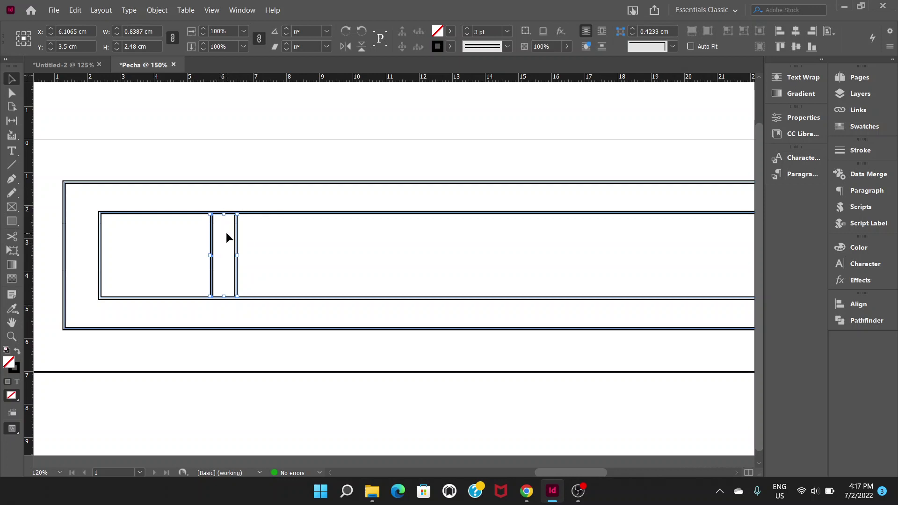
Group the two divider lines into one 0.84 × 2.48 cm object and keep it selected.
{"action": "right_click", "coordinate": [228, 237]}
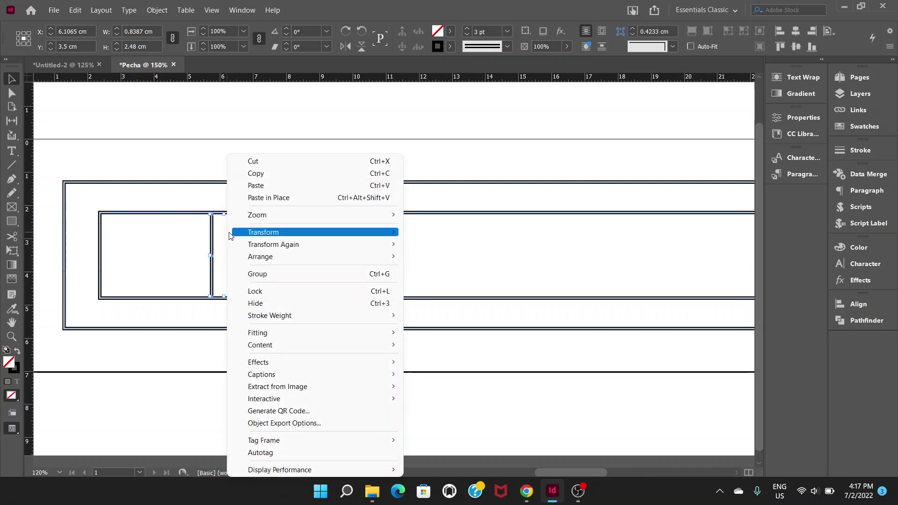
{"action": "left_click", "coordinate": [316, 276]}
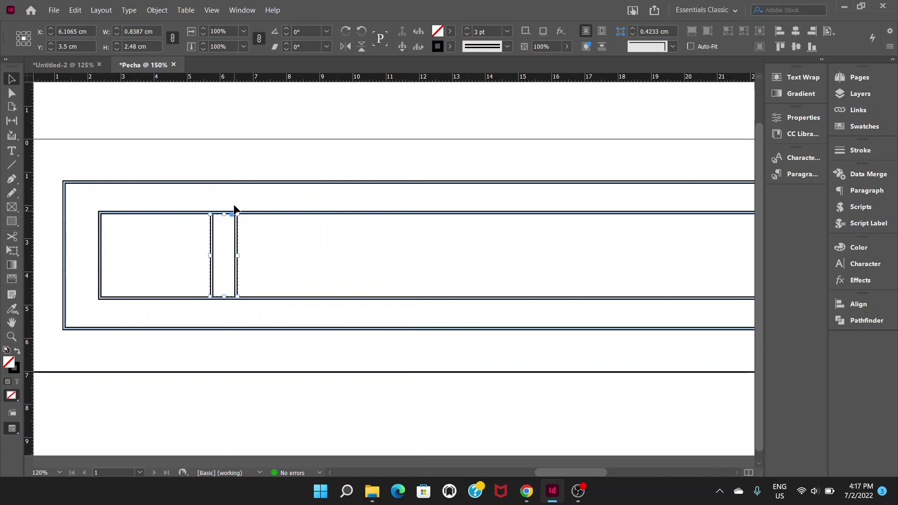
{"action": "left_click", "coordinate": [241, 240]}
{"action": "left_click", "coordinate": [241, 240]}
{"action": "right_click", "coordinate": [343, 120]}
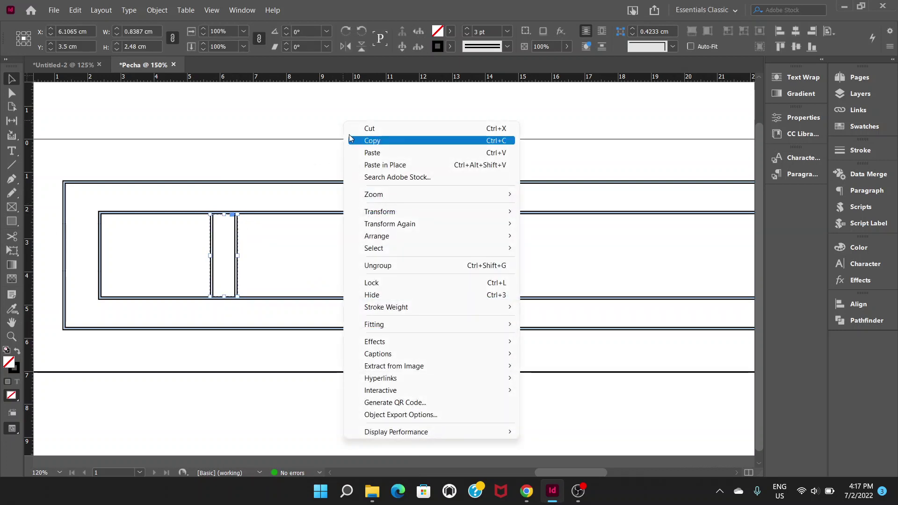
{"action": "left_click", "coordinate": [223, 242]}
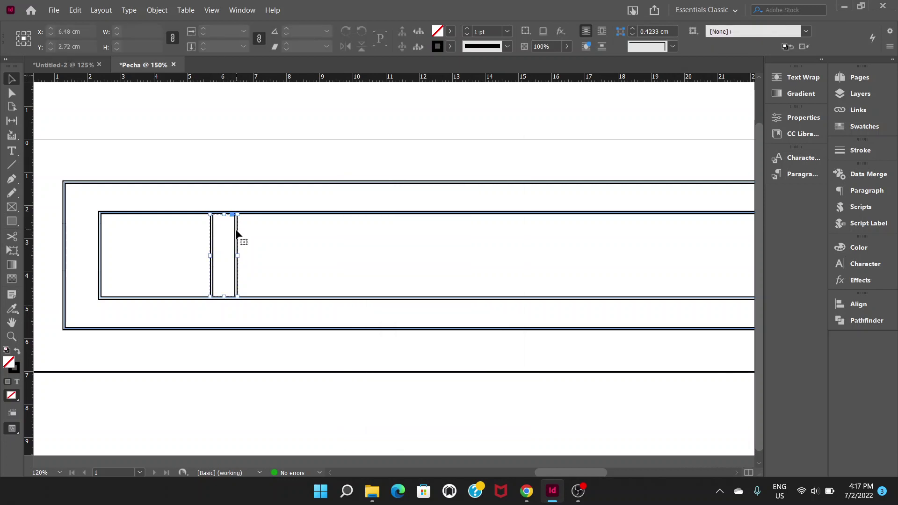
{"action": "left_click", "coordinate": [225, 239]}
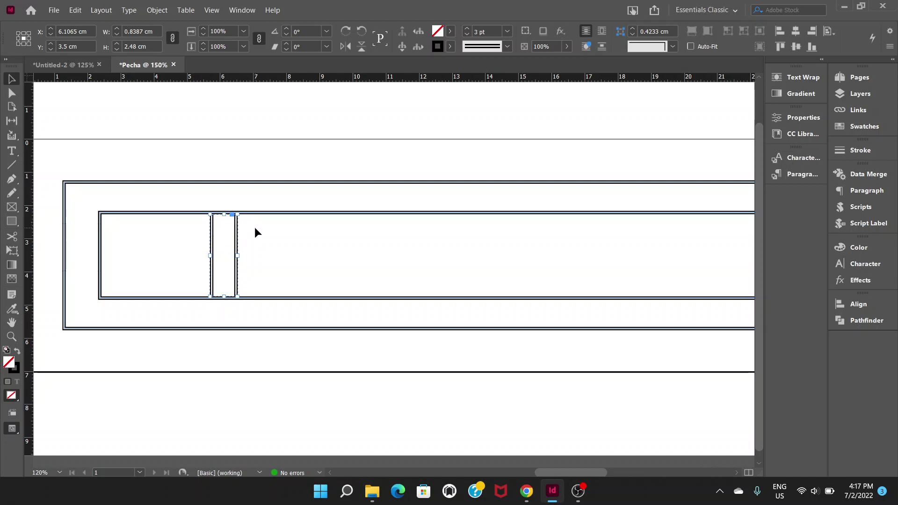
{"action": "scroll", "coordinate": [275, 240], "scroll_direction": "down", "scroll_amount": 1}
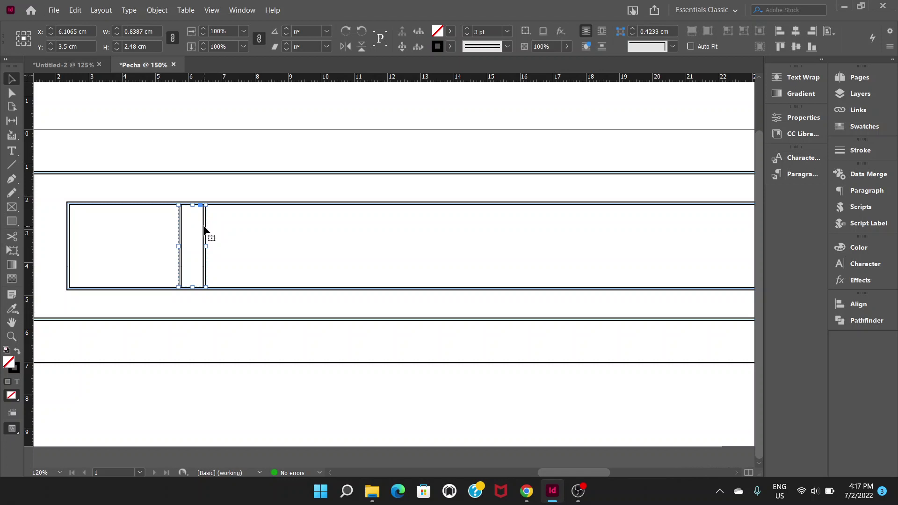
Copy the grouped double divider to the inner frame's right end and discard the extra duplicate.
{"action": "mouse_move", "coordinate": [200, 231]}
{"action": "left_mouse_down"}
{"action": "mouse_move", "coordinate": [424, 240]}
{"action": "mouse_move", "coordinate": [537, 233]}
{"action": "left_mouse_up"}
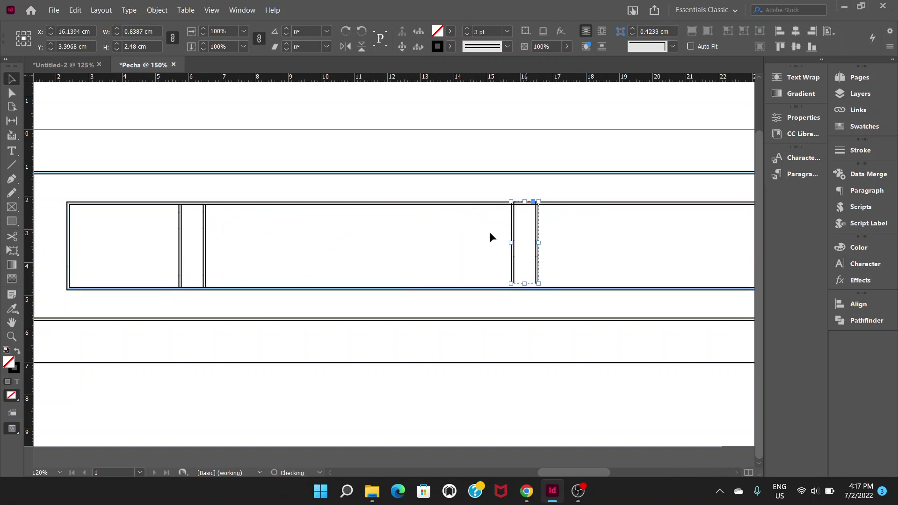
{"action": "left_click", "coordinate": [204, 231]}
{"action": "key", "text": "ctrl+alt+shift+d"}
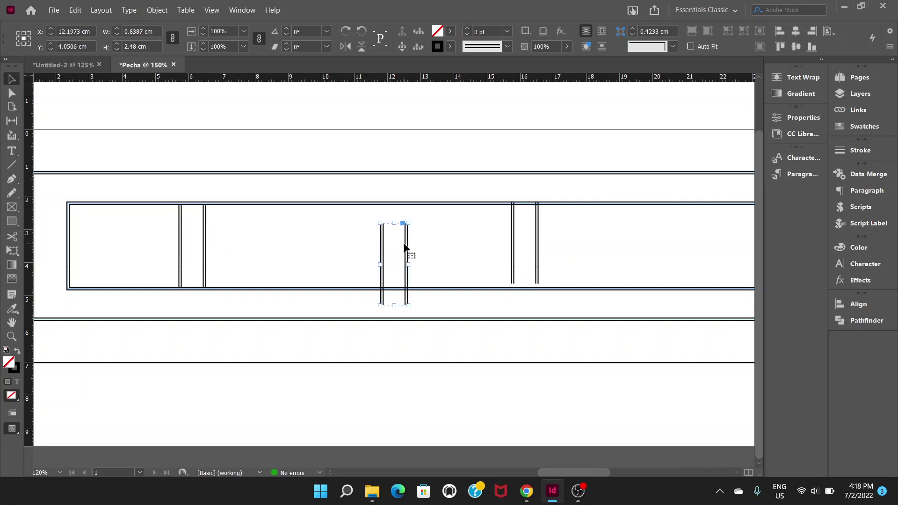
{"action": "key", "text": "shift+Up"}
{"action": "key", "text": "ctrl+z"}
{"action": "mouse_move", "coordinate": [503, 261]}
{"action": "left_mouse_down"}
{"action": "mouse_move", "coordinate": [381, 255]}
{"action": "mouse_move", "coordinate": [645, 258]}
{"action": "left_mouse_up"}
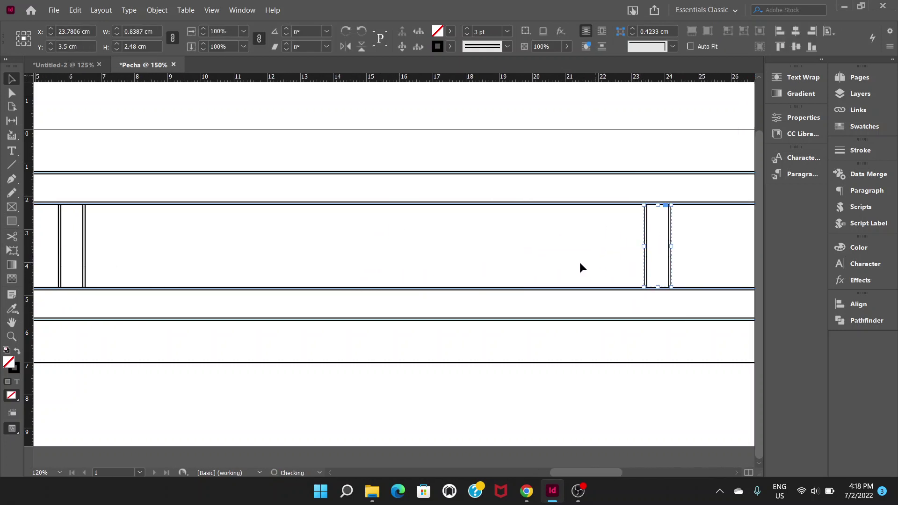
{"action": "key", "text": "ctrl+minus"}
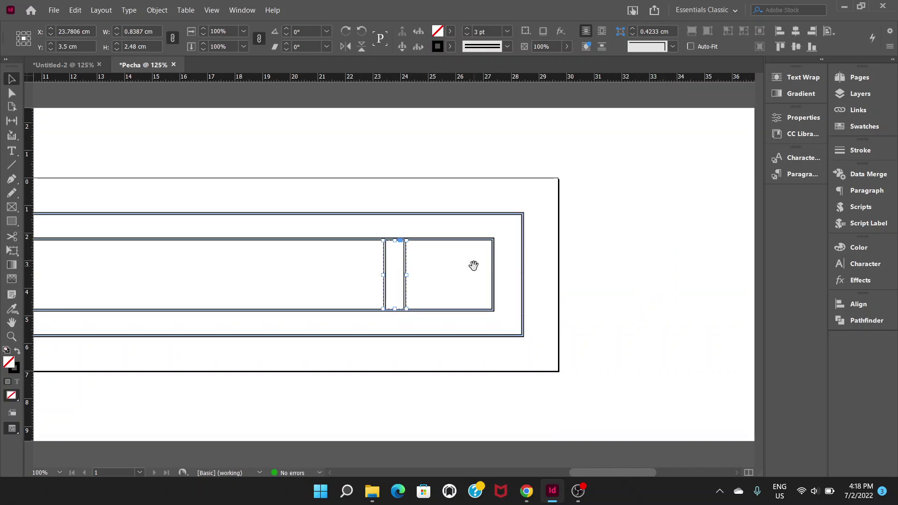
{"action": "left_click_drag", "start_coordinate": [473, 265], "coordinate": [552, 245]}
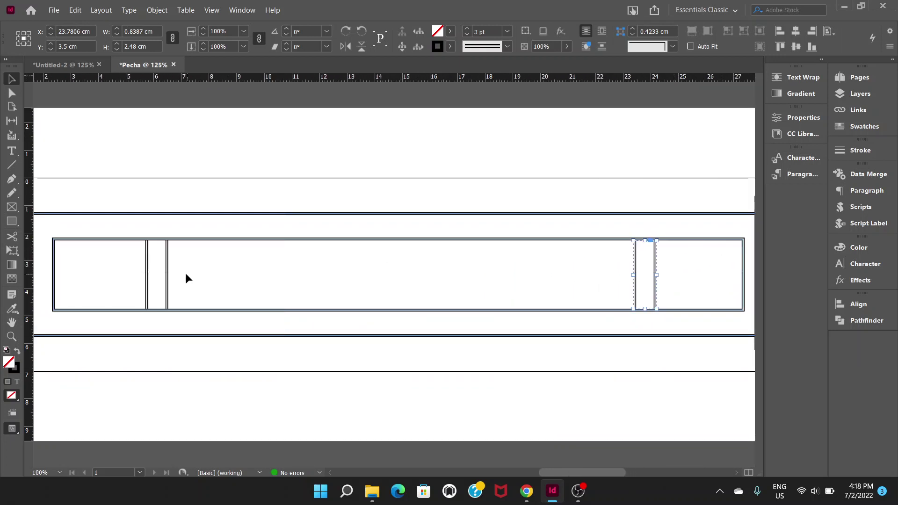
Move the left double divider closer to the inner frame's left end.
{"action": "left_click", "coordinate": [157, 284]}
{"action": "left_click_drag", "start_coordinate": [157, 281], "coordinate": [142, 278]}
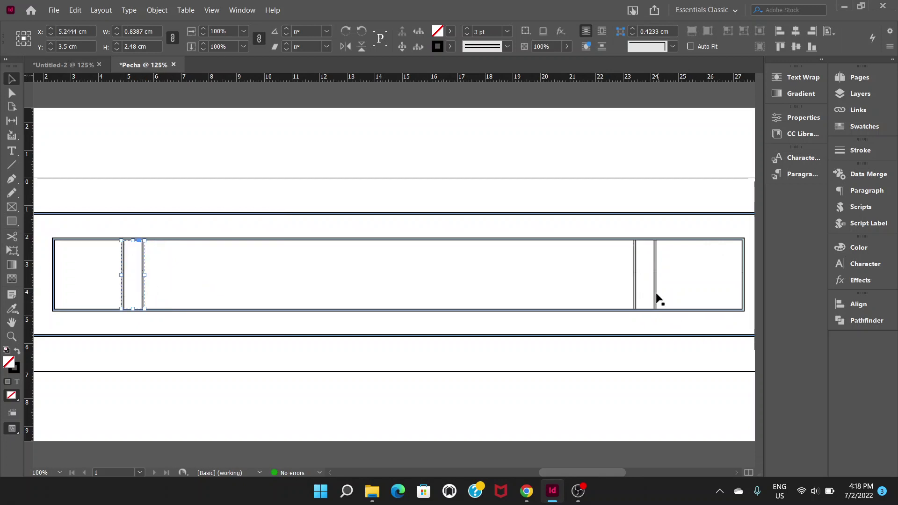
{"action": "left_click", "coordinate": [656, 299]}
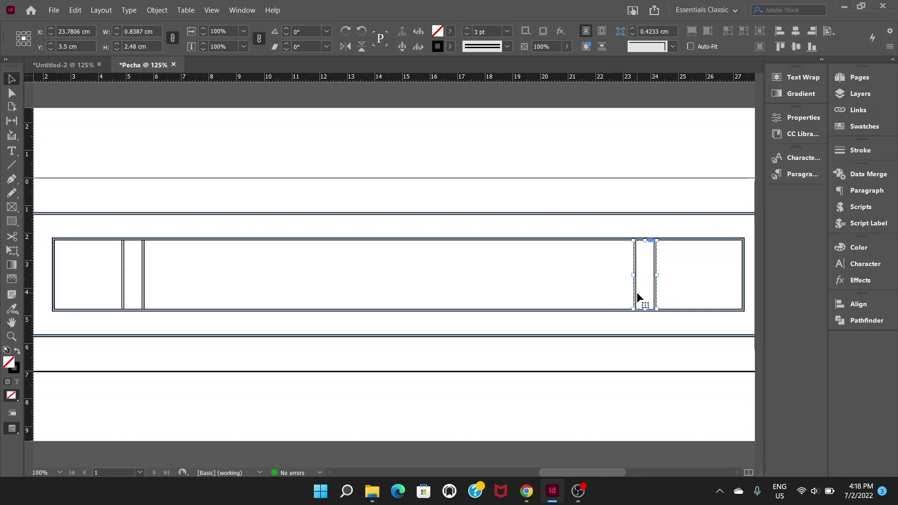
{"action": "mouse_move", "coordinate": [645, 284]}
{"action": "left_click", "coordinate": [660, 268]}
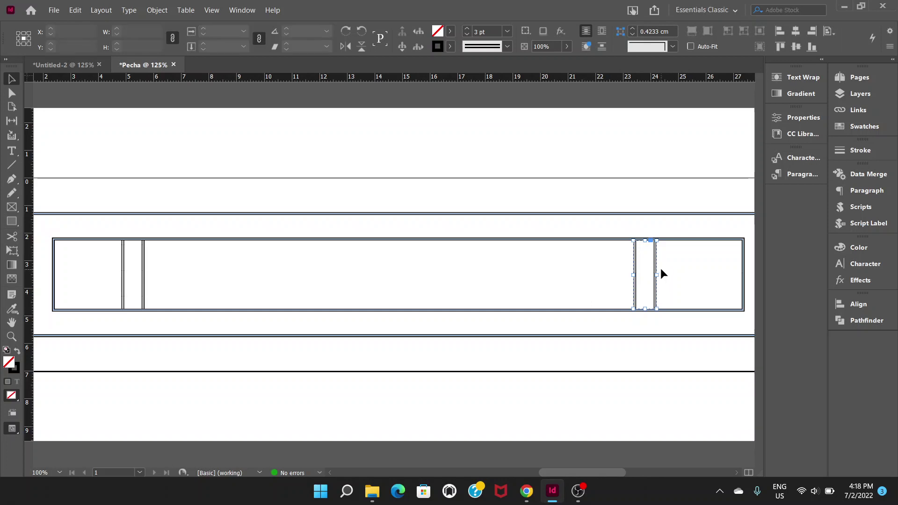
{"action": "key", "text": "Escape"}
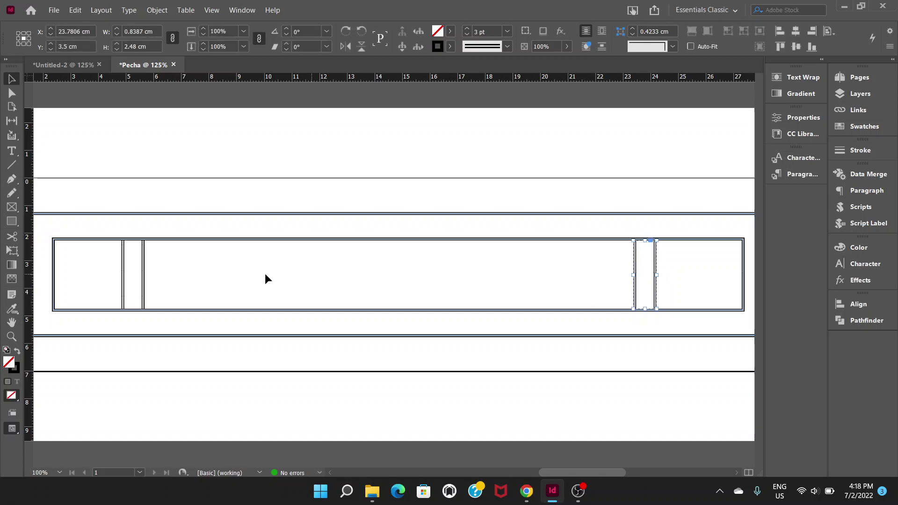
{"action": "left_click", "coordinate": [145, 269]}
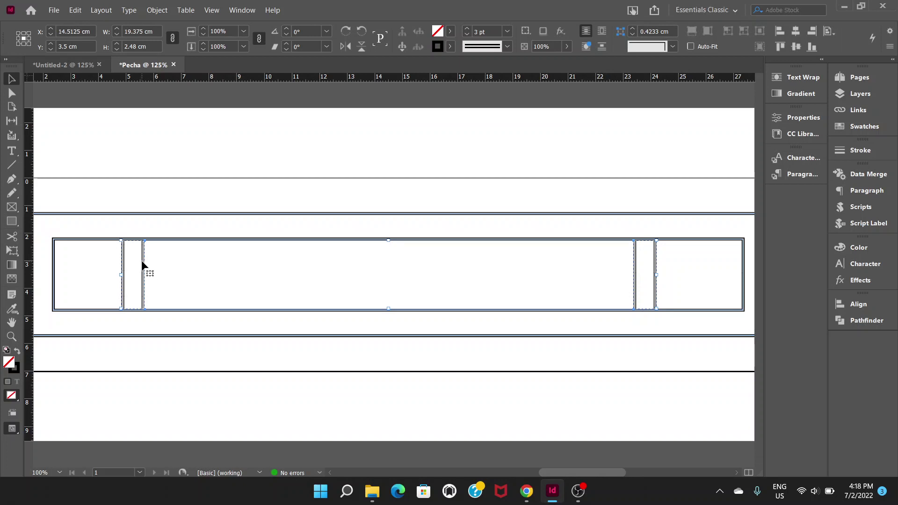
Group both double dividers with the long middle frame into one 19.38 × 2.48 cm unit.
{"action": "right_click", "coordinate": [142, 266]}
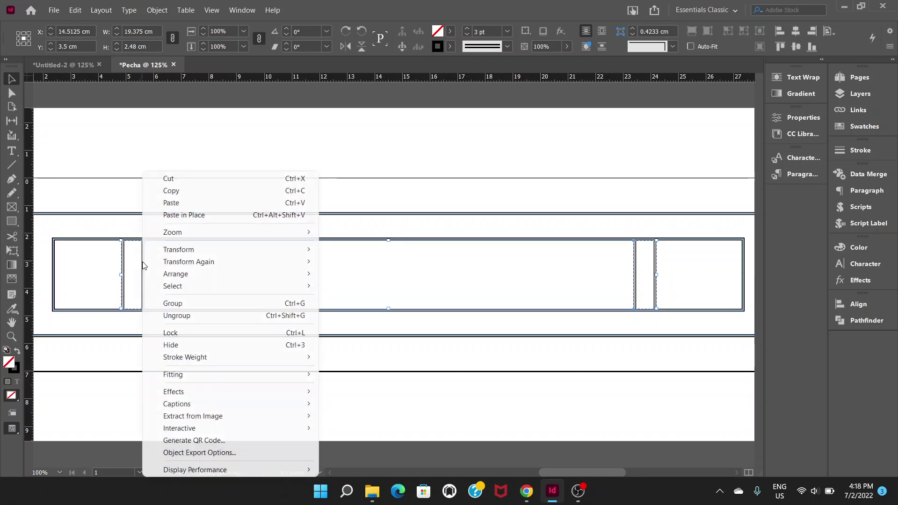
{"action": "left_click", "coordinate": [219, 305]}
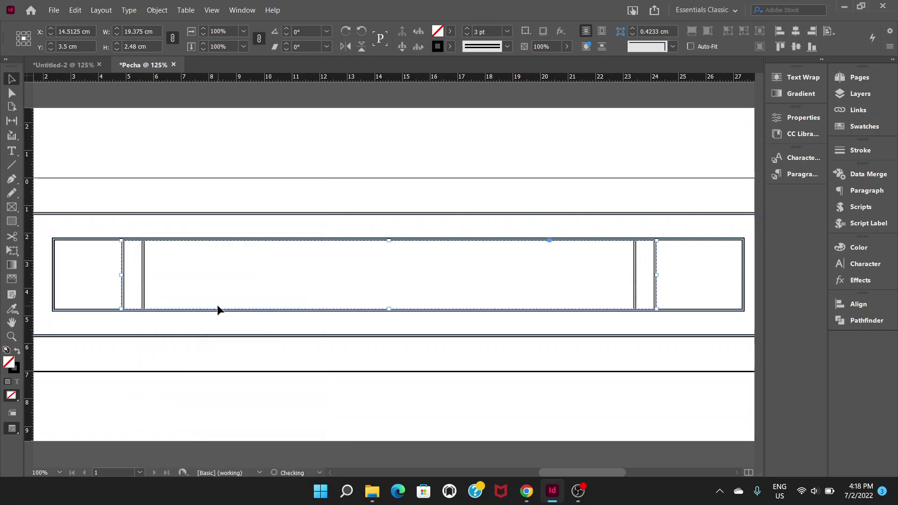
{"action": "left_click", "coordinate": [154, 279], "text": "shift"}
Apply Align horizontal centers to the divider group, then deselect it and close the Align panel.
{"action": "left_click", "coordinate": [859, 303]}
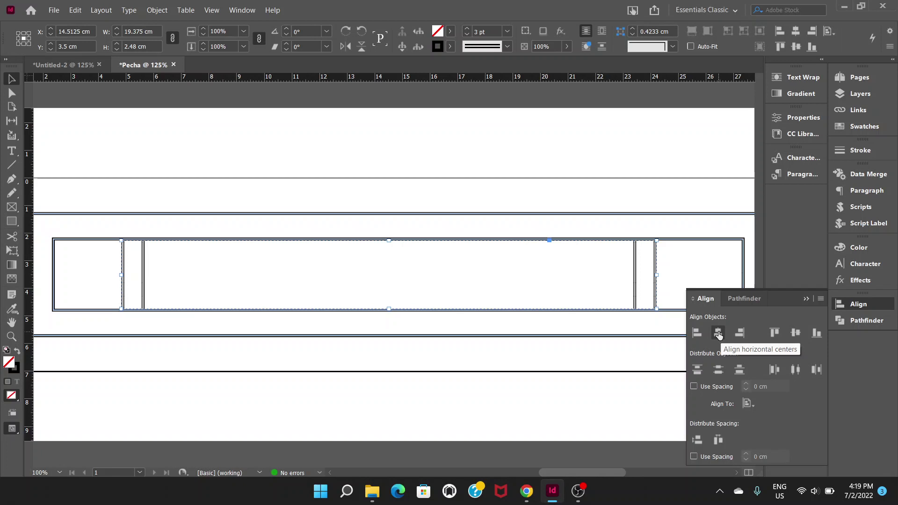
{"action": "left_click", "coordinate": [719, 334]}
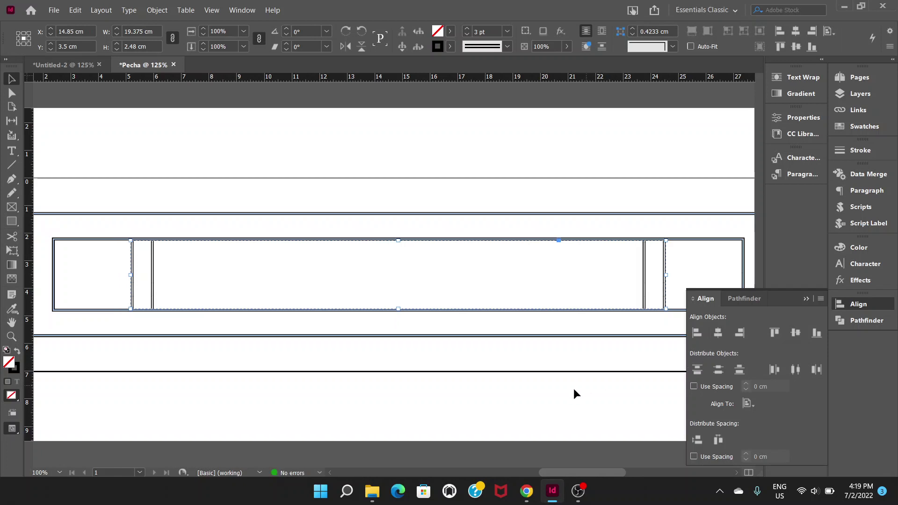
{"action": "left_click_drag", "start_coordinate": [561, 475], "coordinate": [567, 474]}
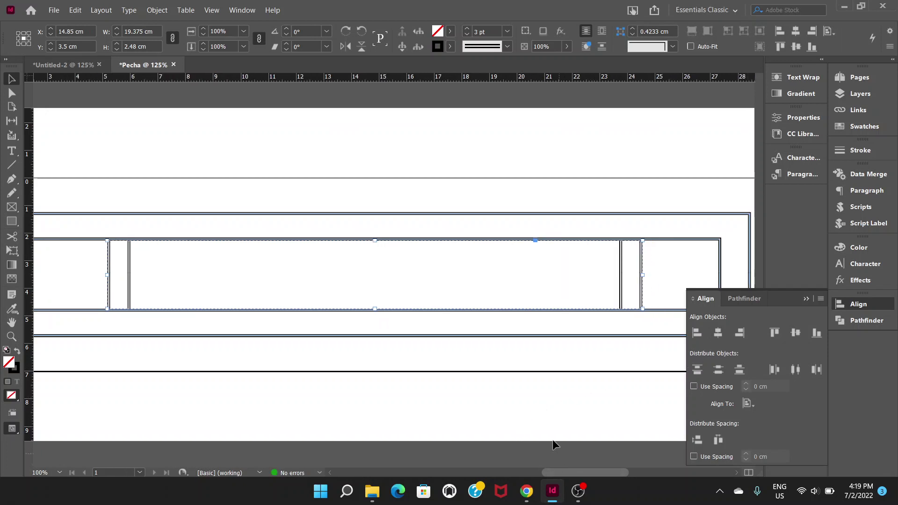
{"action": "key", "text": "ctrl+minus"}
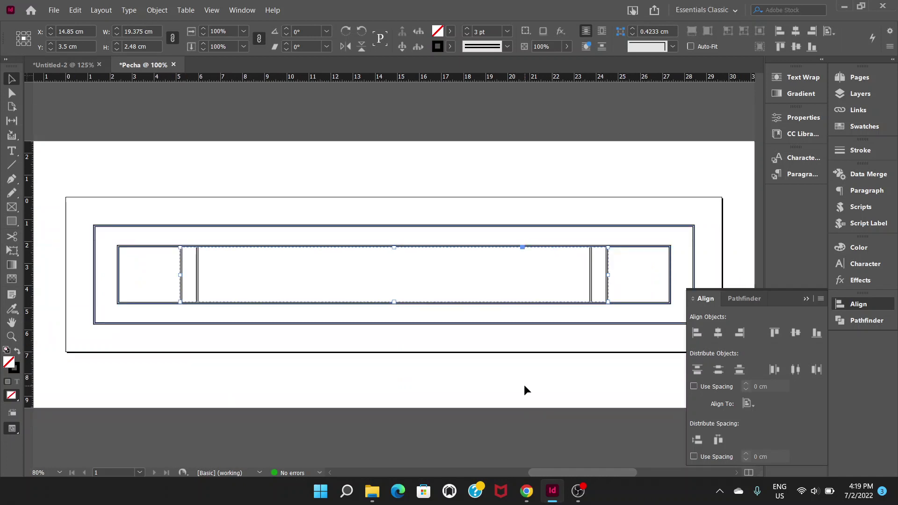
{"action": "left_click", "coordinate": [383, 185]}
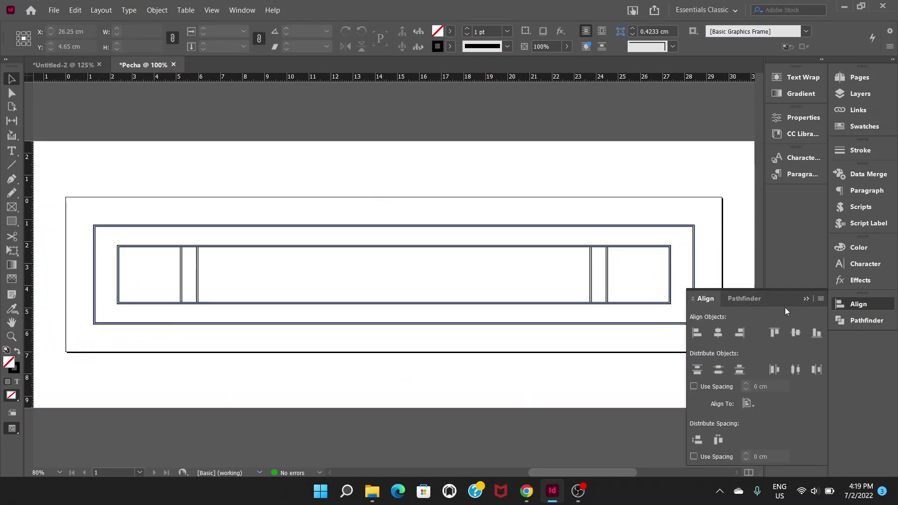
{"action": "left_click", "coordinate": [806, 299]}
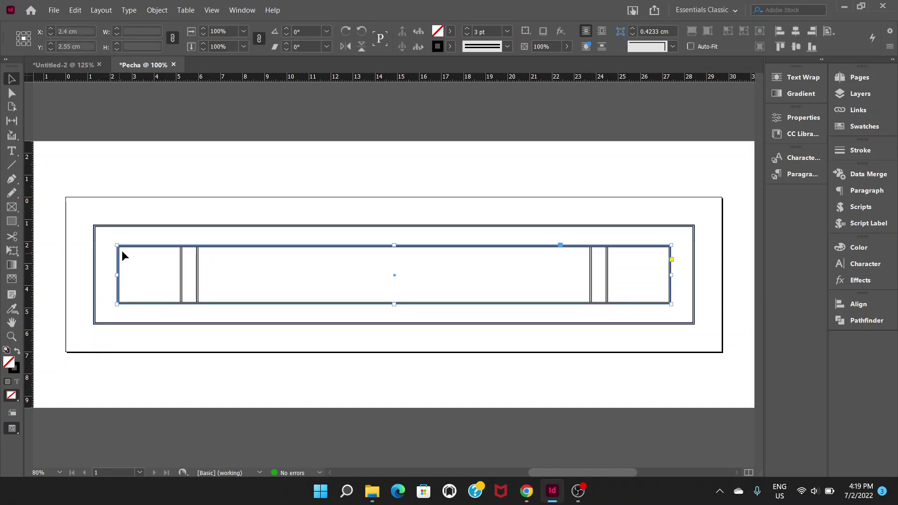
{"action": "left_click", "coordinate": [679, 211]}
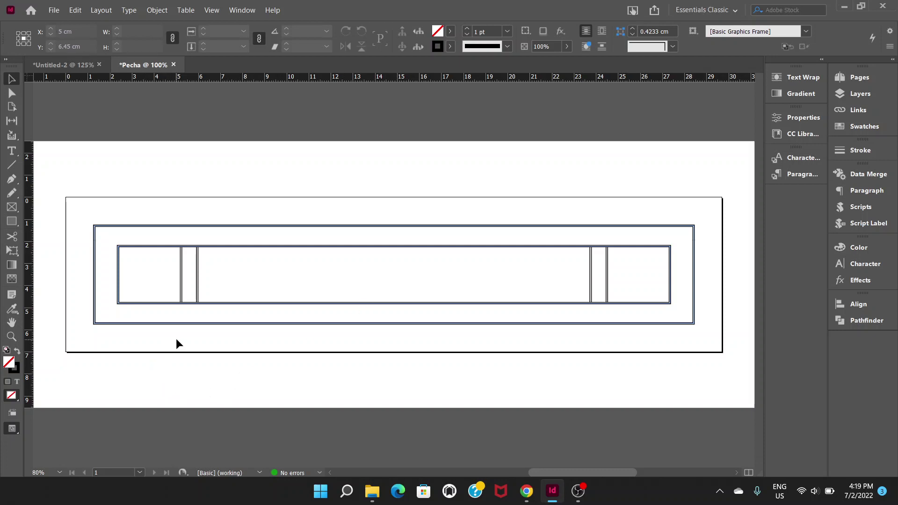
{"action": "scroll", "coordinate": [176, 338], "scroll_direction": "up", "scroll_amount": 1}
{"action": "scroll", "coordinate": [176, 339], "scroll_direction": "down", "scroll_amount": 2}
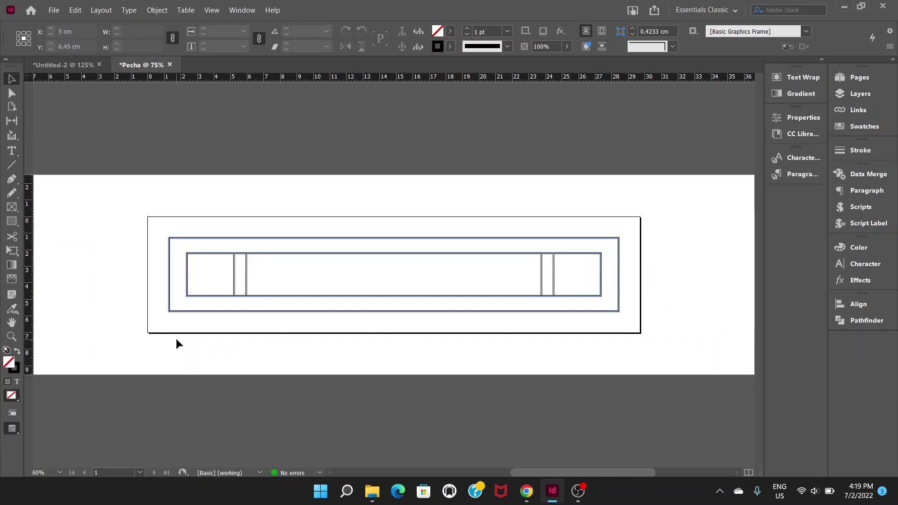
{"action": "scroll", "coordinate": [176, 339], "scroll_direction": "up", "scroll_amount": 1}
{"action": "scroll", "coordinate": [349, 325], "scroll_direction": "up", "scroll_amount": 1}
{"action": "scroll", "coordinate": [306, 325], "scroll_direction": "up", "scroll_amount": 1}
{"action": "scroll", "coordinate": [307, 325], "scroll_direction": "up", "scroll_amount": 1}
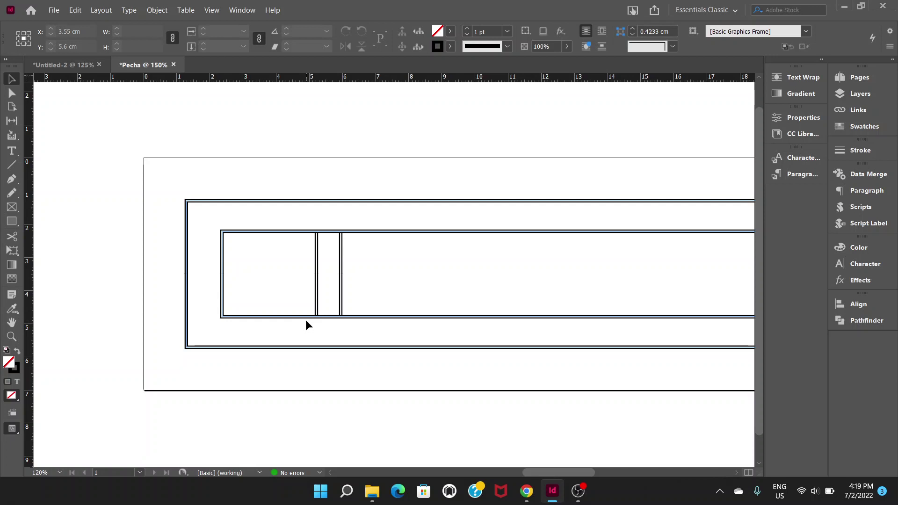
{"action": "scroll", "coordinate": [307, 325], "scroll_direction": "down", "scroll_amount": 1}
{"action": "scroll", "coordinate": [307, 326], "scroll_direction": "down", "scroll_amount": 1}
{"action": "scroll", "coordinate": [354, 300], "scroll_direction": "right", "scroll_amount": 3}
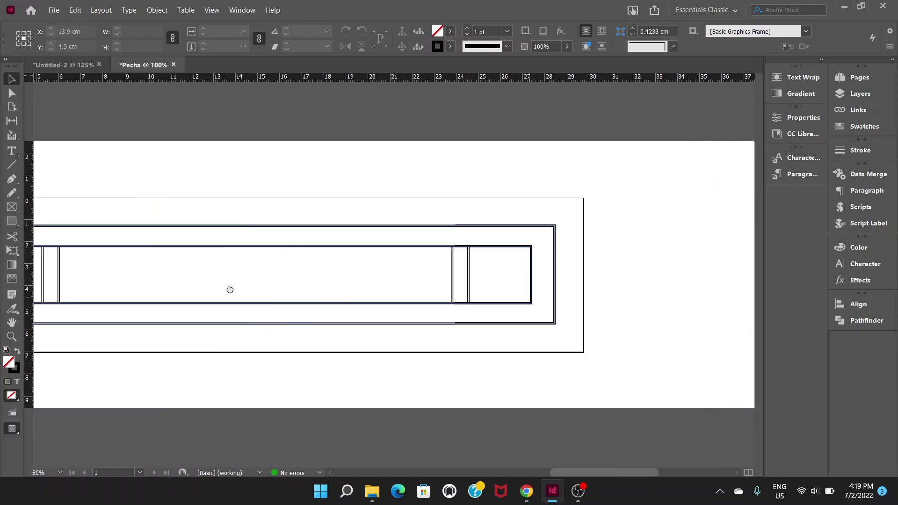
{"action": "scroll", "coordinate": [315, 288], "scroll_direction": "left", "scroll_amount": 2}
{"action": "scroll", "coordinate": [277, 297], "scroll_direction": "left", "scroll_amount": 3}
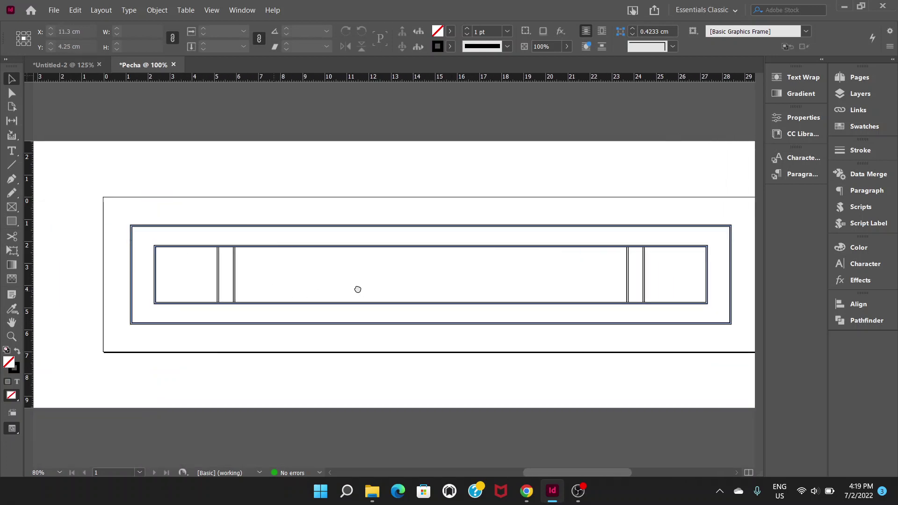
{"action": "scroll", "coordinate": [547, 204], "scroll_direction": "right", "scroll_amount": 2}
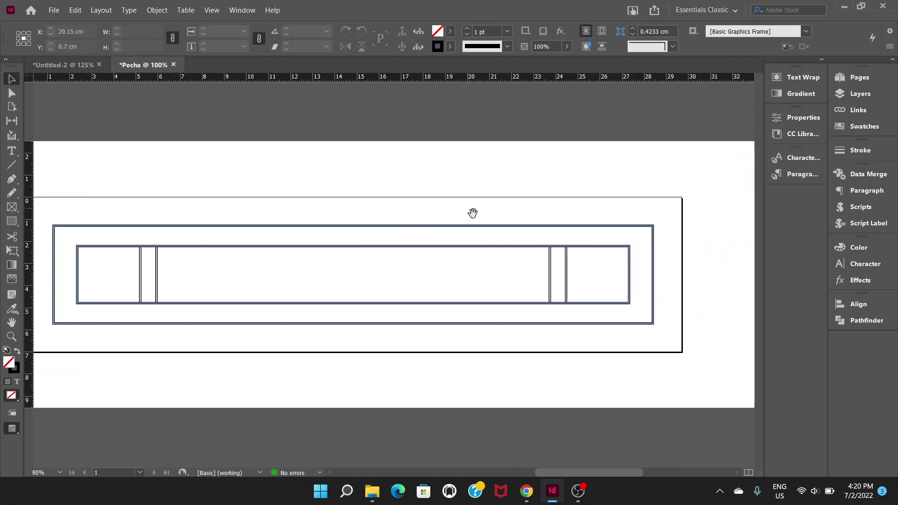
{"action": "scroll", "coordinate": [531, 229], "scroll_direction": "right", "scroll_amount": 2}
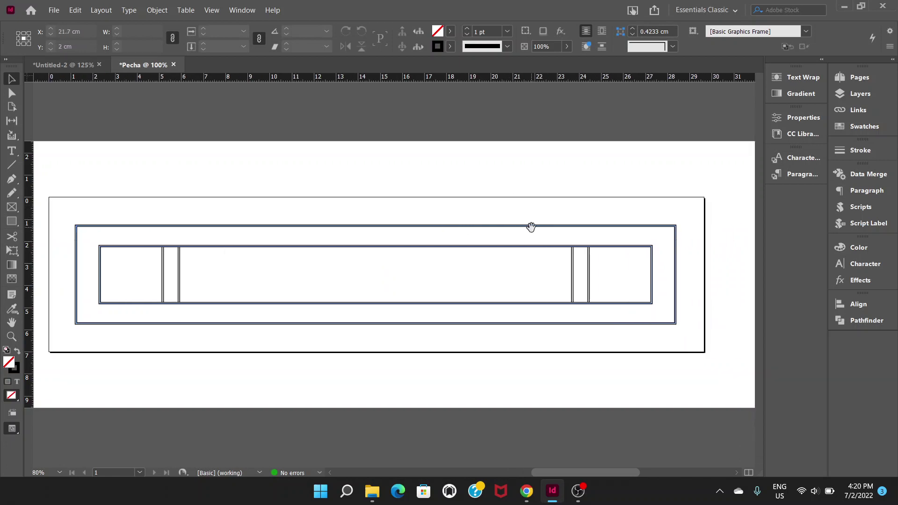
{"action": "scroll", "coordinate": [482, 237], "scroll_direction": "left", "scroll_amount": 1}
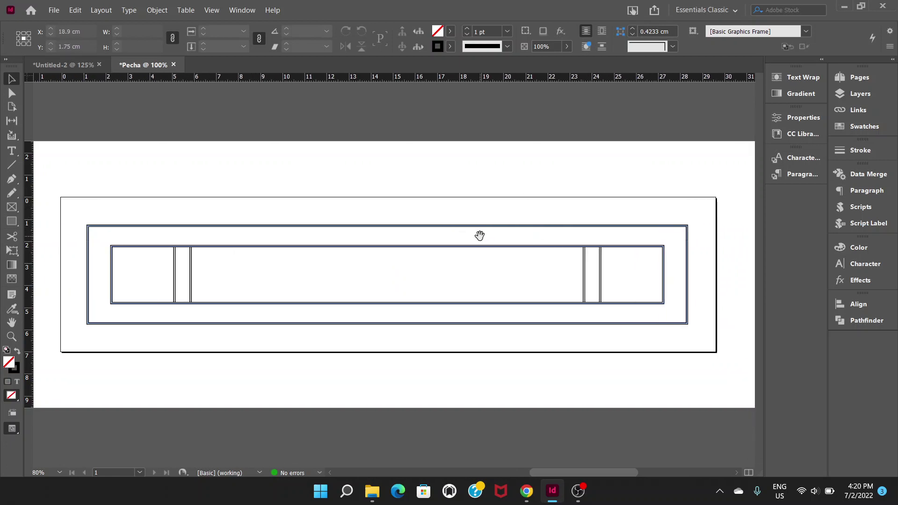